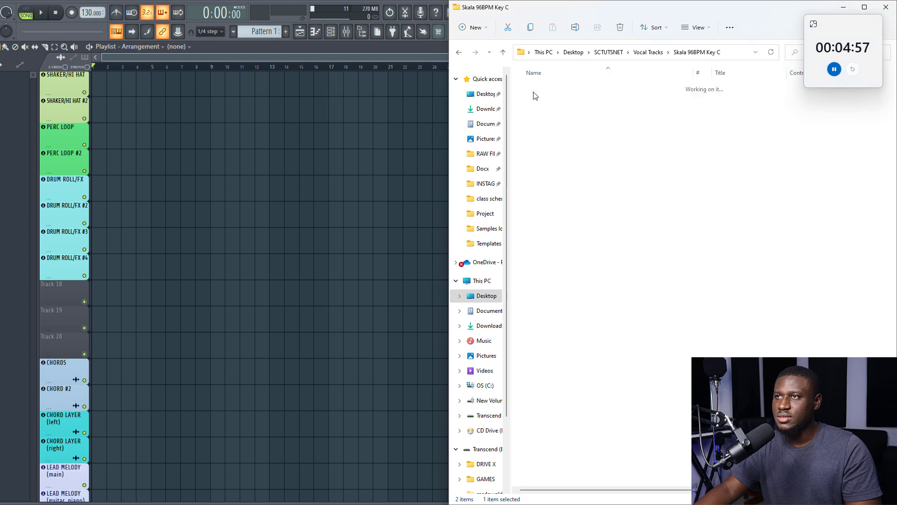
Place the Kick stem from the BEAT folder on the KICK track and the Rim stem on RIM/SNARE MAIN, both starting at bar 1
{"action": "left_click", "coordinate": [555, 94]}
{"action": "left_click_drag", "start_coordinate": [554, 91], "coordinate": [95, 86]}
{"action": "left_click", "coordinate": [654, 105]}
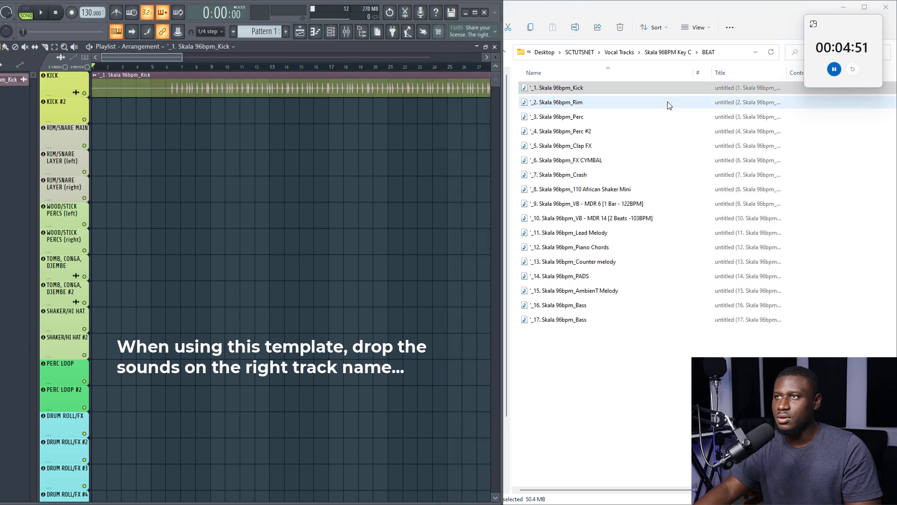
{"action": "left_click_drag", "start_coordinate": [671, 105], "coordinate": [95, 145]}
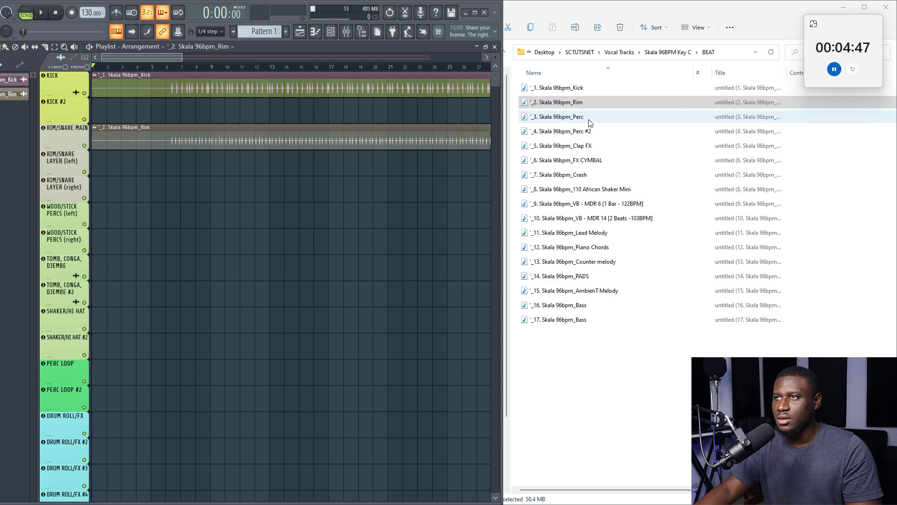
Place the Perc stem on WOOD/STICK PERCS (left) and the Perc #2 stem on WOOD/STICK PERCS (right), both starting at bar 1
{"action": "left_click", "coordinate": [629, 122]}
{"action": "left_click_drag", "start_coordinate": [631, 123], "coordinate": [43, 164]}
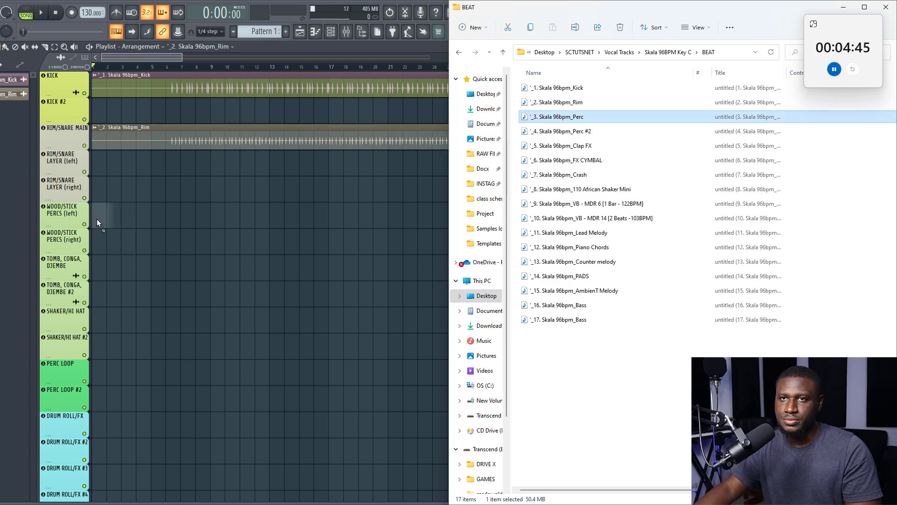
{"action": "left_click_drag", "start_coordinate": [97, 218], "coordinate": [97, 220]}
{"action": "left_click", "coordinate": [608, 134]}
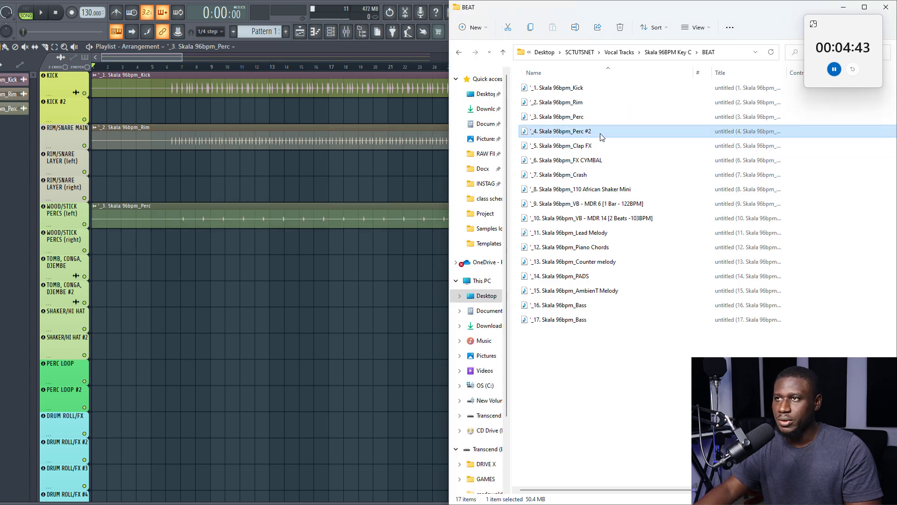
{"action": "left_click_drag", "start_coordinate": [593, 134], "coordinate": [37, 267]}
{"action": "left_click_drag", "start_coordinate": [89, 245], "coordinate": [94, 246]}
Place the Clap FX, FX CYMBAL and Crash stems at bar 1 on DRUM ROLL/FX, DRUM ROLL/FX #2 and DRUM ROLL/FX #3
{"action": "left_click", "coordinate": [591, 147]}
{"action": "left_click_drag", "start_coordinate": [512, 168], "coordinate": [140, 276]}
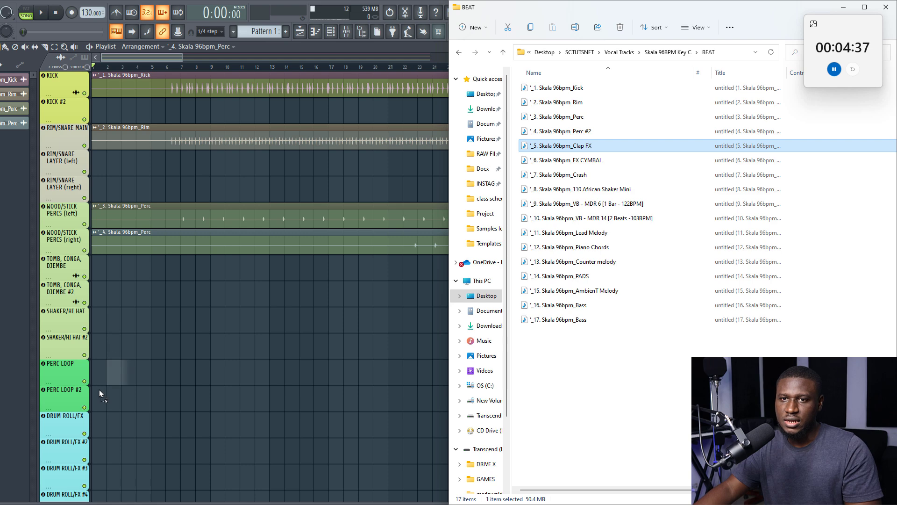
{"action": "left_click_drag", "start_coordinate": [94, 432], "coordinate": [94, 431]}
{"action": "left_click", "coordinate": [568, 160]}
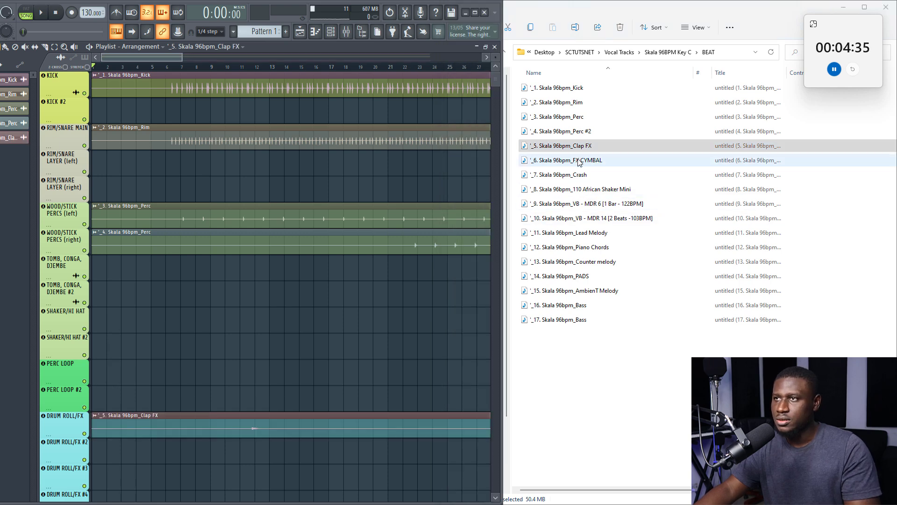
{"action": "left_click", "coordinate": [573, 175], "text": "ctrl"}
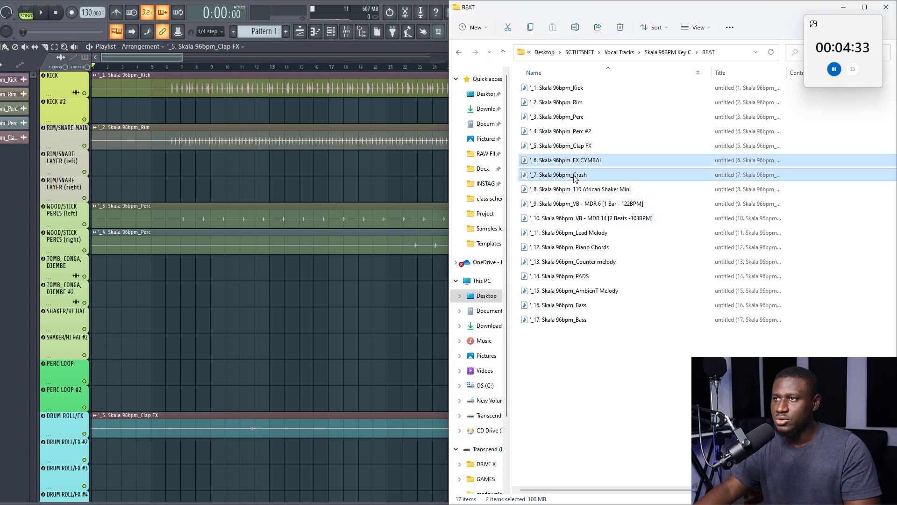
{"action": "left_click_drag", "start_coordinate": [570, 174], "coordinate": [93, 459]}
Place the 110 African Shaker Mini stem at bar 1 on the PERC LOOP track
{"action": "scroll", "coordinate": [386, 286], "scroll_direction": "down", "scroll_amount": 4}
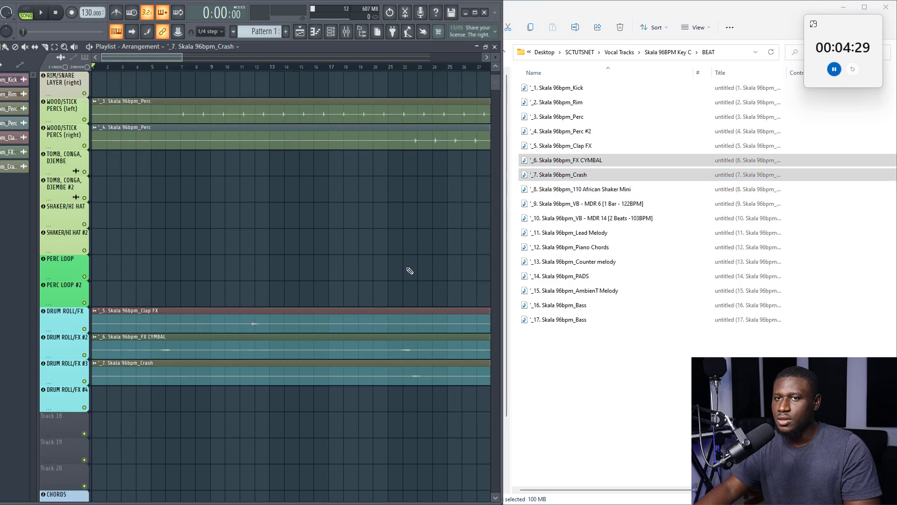
{"action": "left_click", "coordinate": [621, 191]}
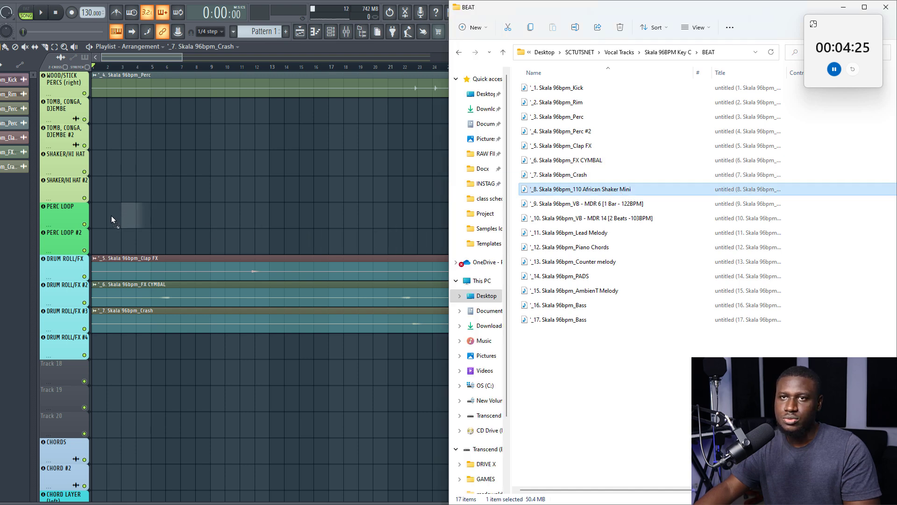
{"action": "left_click_drag", "start_coordinate": [94, 223], "coordinate": [99, 223]}
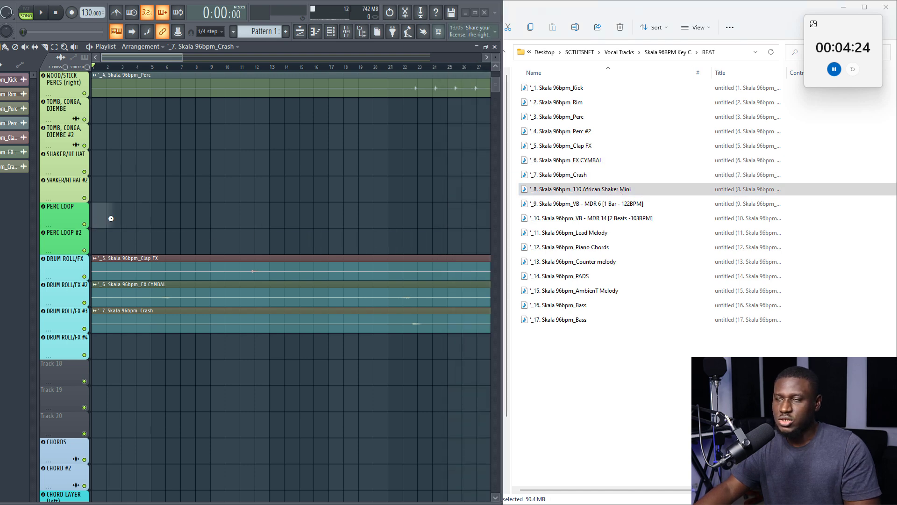
Place the VB - MDR 6 and VB - MDR 14 stems at bar 1 on DRUM ROLL/FX #4 and Track 18
{"action": "left_click", "coordinate": [592, 204]}
{"action": "left_click", "coordinate": [602, 218], "text": "shift"}
{"action": "left_click_drag", "start_coordinate": [603, 218], "coordinate": [98, 359]}
Place the Lead Melody stem on LEAD MELODY (main) and the Piano Chords stem on CHORDS, both starting at bar 1
{"action": "left_click", "coordinate": [572, 235]}
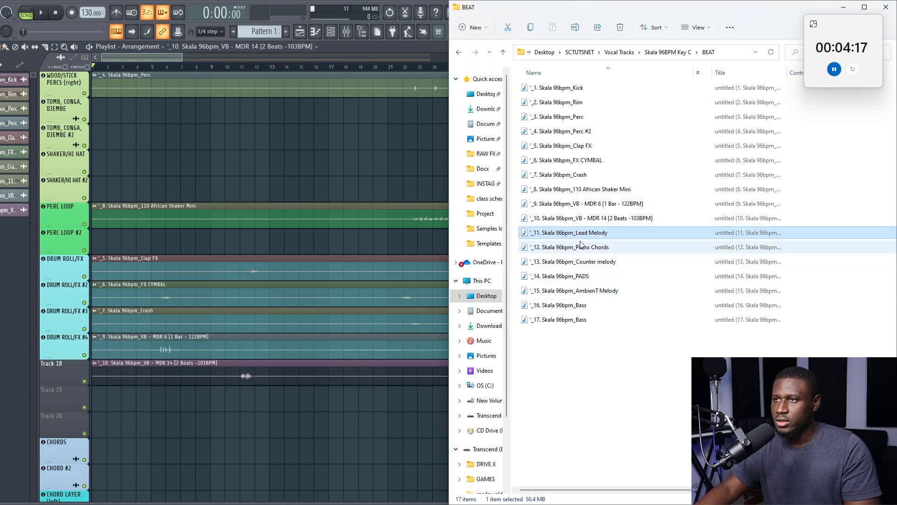
{"action": "left_click_drag", "start_coordinate": [570, 232], "coordinate": [199, 436]}
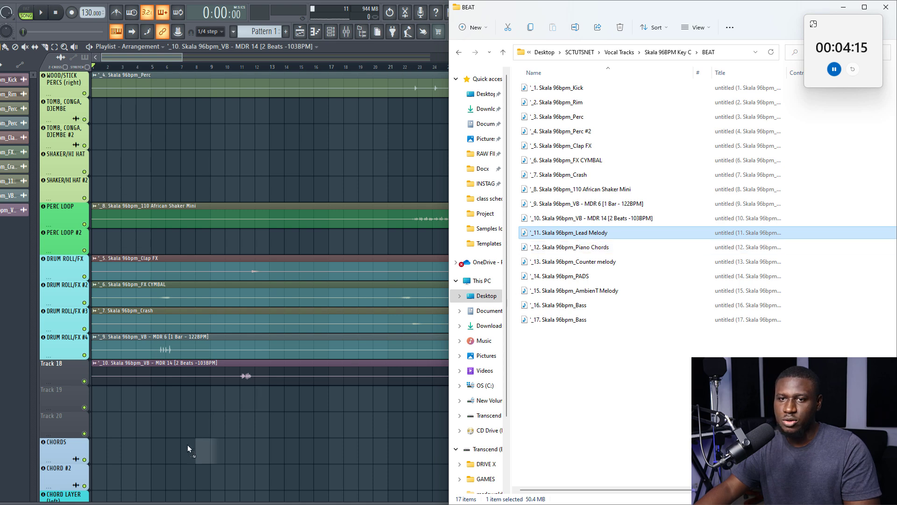
{"action": "left_click_drag", "start_coordinate": [139, 471], "coordinate": [98, 395]}
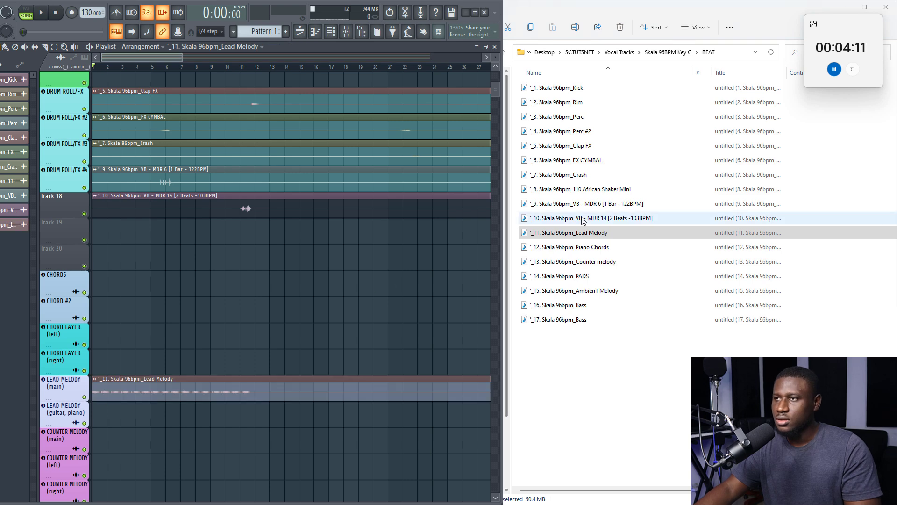
{"action": "left_click_drag", "start_coordinate": [572, 254], "coordinate": [230, 323]}
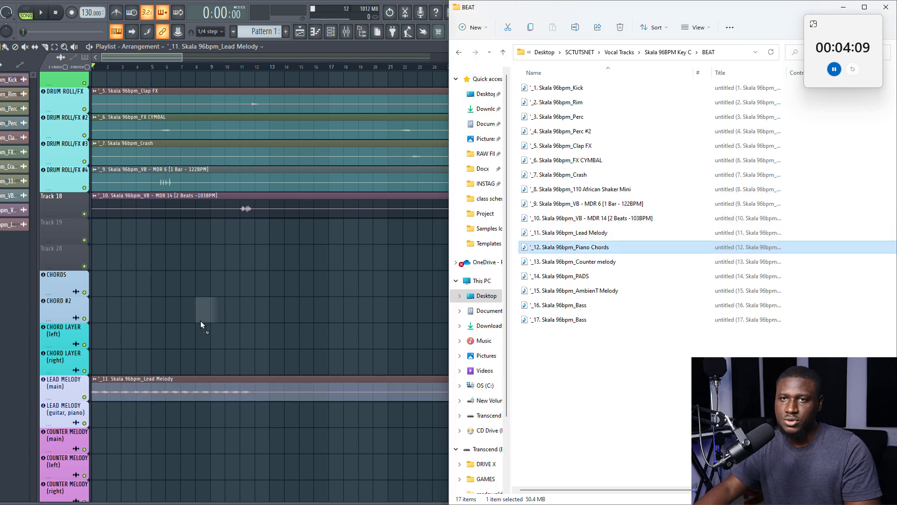
{"action": "left_click_drag", "start_coordinate": [180, 294], "coordinate": [179, 292]}
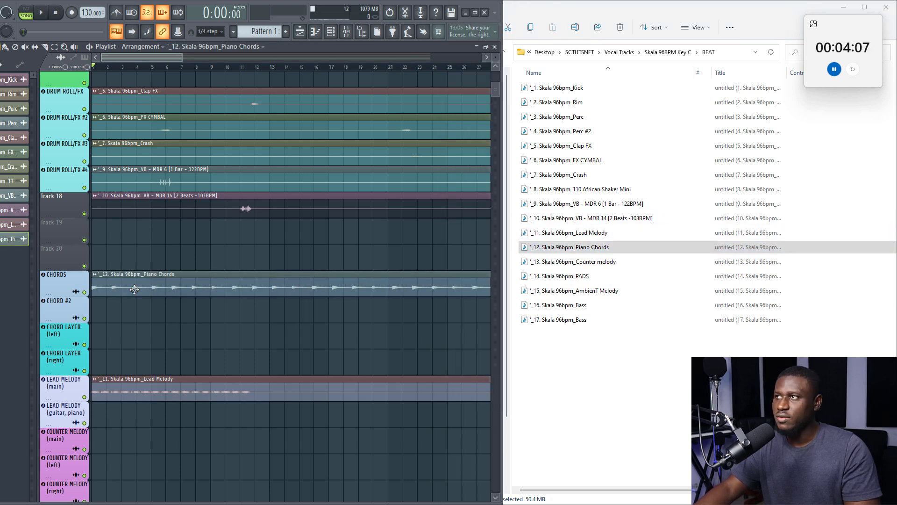
Place the Counter melody stem on COUNTER MELODY (main) and the PADS stem on PAD (left), both starting at bar 1
{"action": "left_click", "coordinate": [654, 263]}
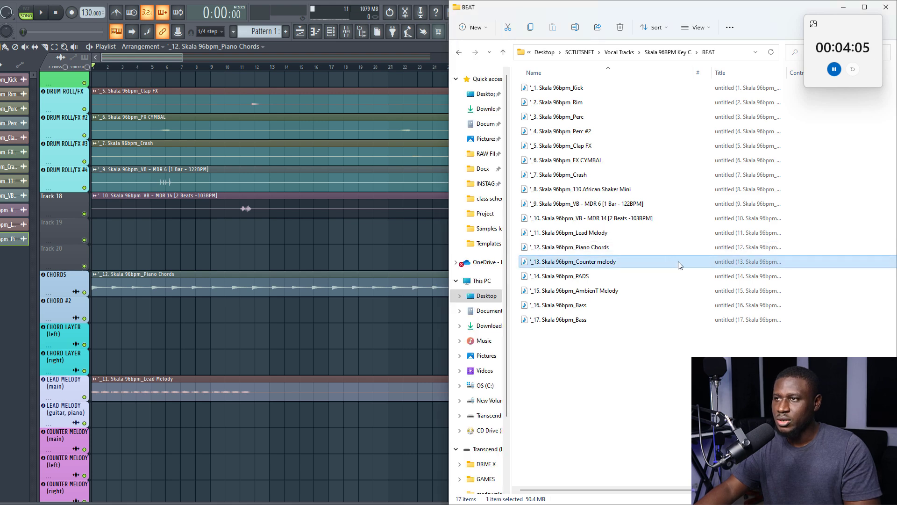
{"action": "scroll", "coordinate": [191, 316], "scroll_direction": "down", "scroll_amount": 4}
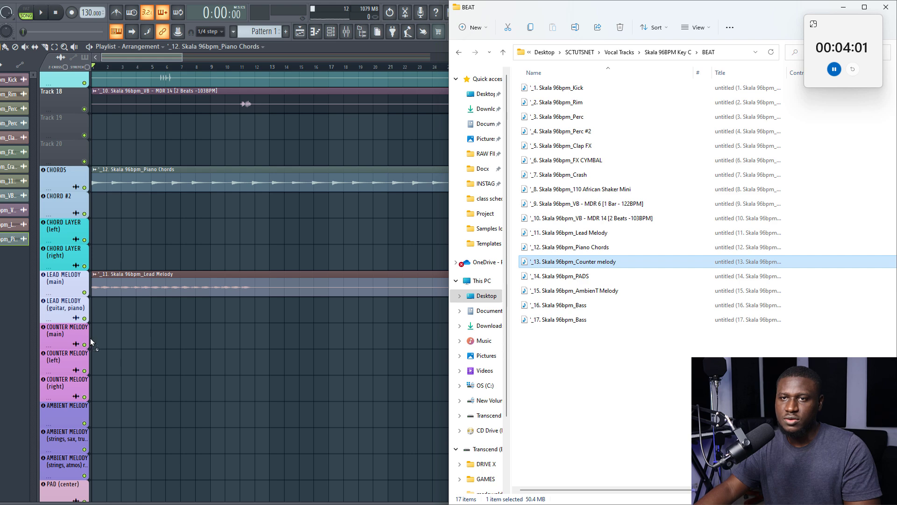
{"action": "left_click_drag", "start_coordinate": [97, 342], "coordinate": [97, 343]}
{"action": "left_click_drag", "start_coordinate": [591, 277], "coordinate": [95, 360]}
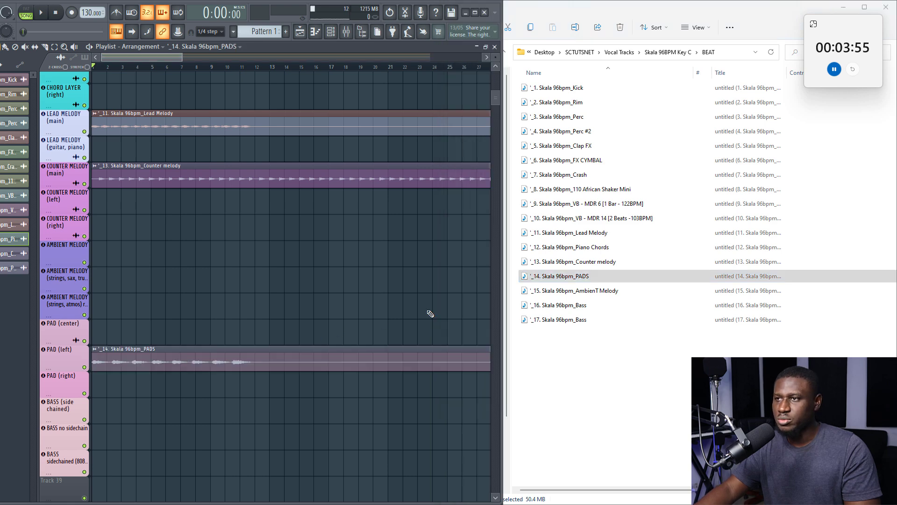
Place the Ambient Melody stem on the AMBIENT MELODY (strings, atmos) track and the two Bass stems on BASS (side chained) and BASS no sidechain
{"action": "left_click", "coordinate": [553, 296]}
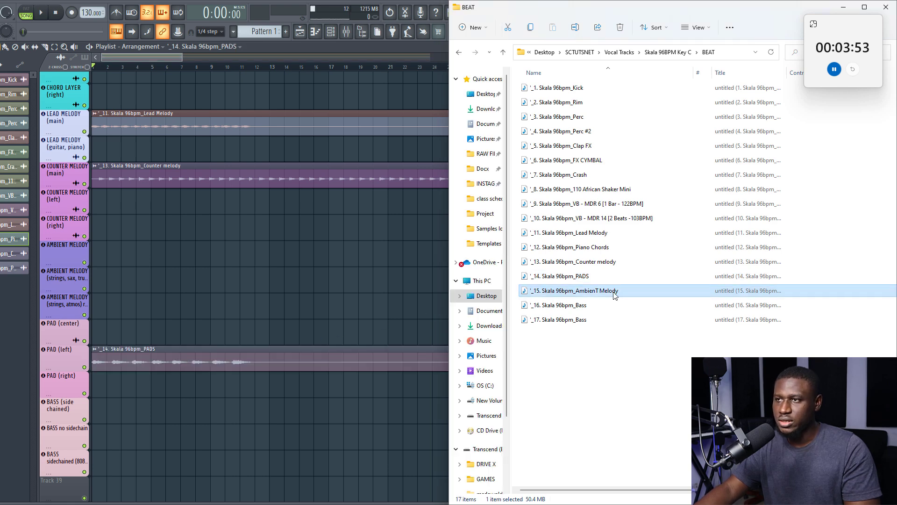
{"action": "left_click_drag", "start_coordinate": [431, 328], "coordinate": [92, 313]}
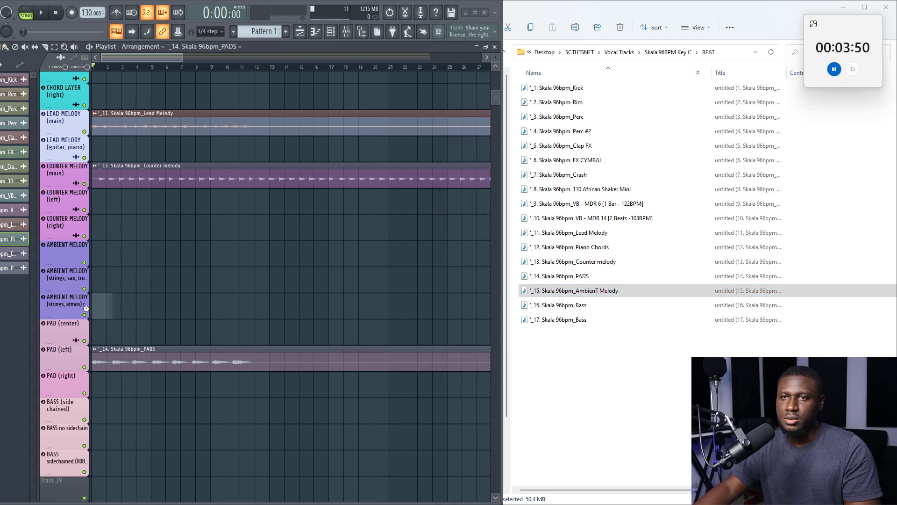
{"action": "left_click", "coordinate": [585, 311]}
{"action": "left_click", "coordinate": [580, 321]}
{"action": "left_click_drag", "start_coordinate": [569, 314], "coordinate": [102, 413]}
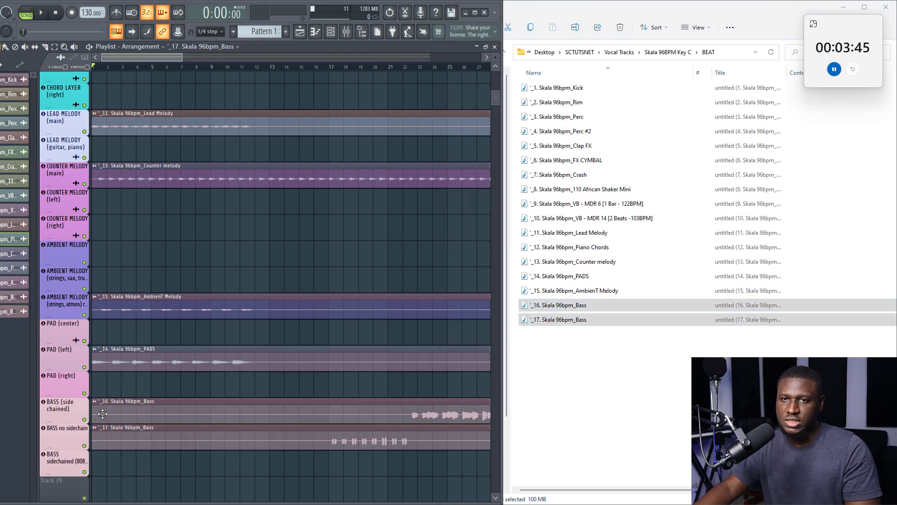
Open the VOX folder and place LEAD VOX 1 and LEAD VOX 1_2 at bar 1 on the LEAD VOX and LEAD VOX #2 tracks
{"action": "scroll", "coordinate": [141, 416], "scroll_direction": "down", "scroll_amount": 5}
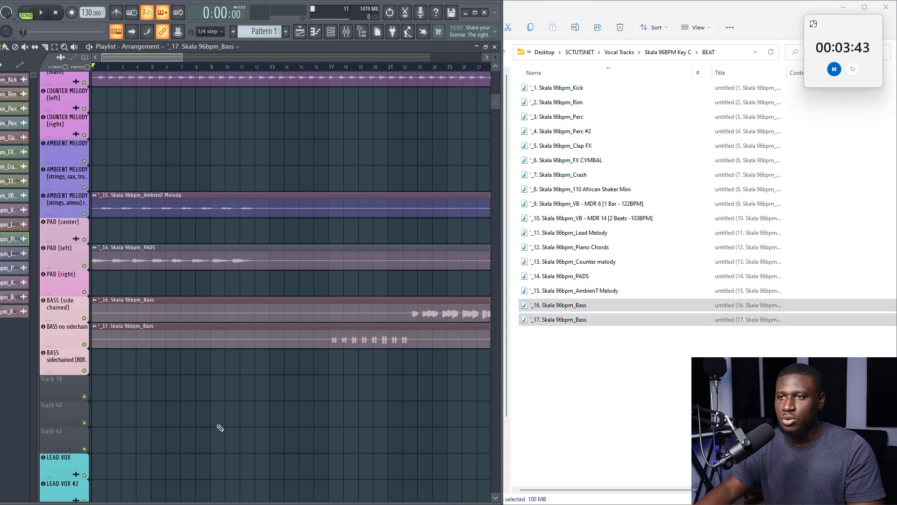
{"action": "scroll", "coordinate": [224, 420], "scroll_direction": "down", "scroll_amount": 2}
{"action": "scroll", "coordinate": [224, 421], "scroll_direction": "down", "scroll_amount": 2}
{"action": "left_click", "coordinate": [521, 131]}
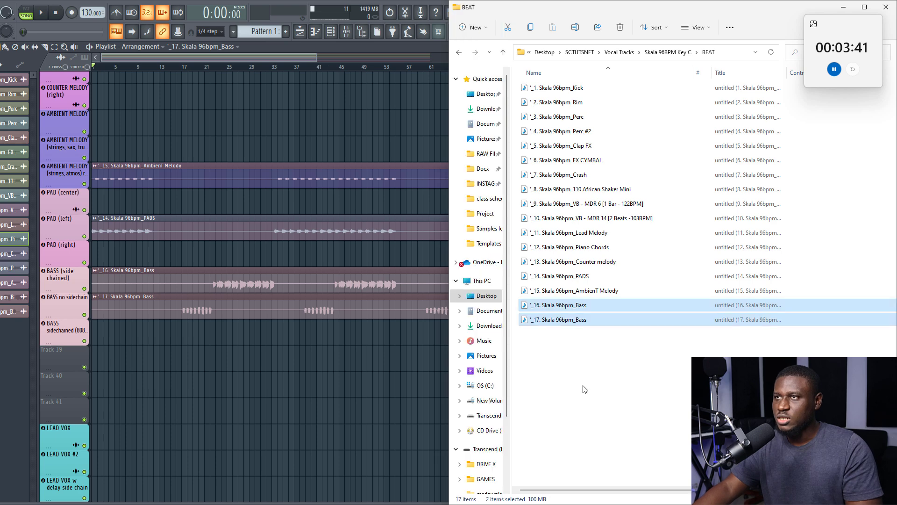
{"action": "left_click", "coordinate": [503, 52]}
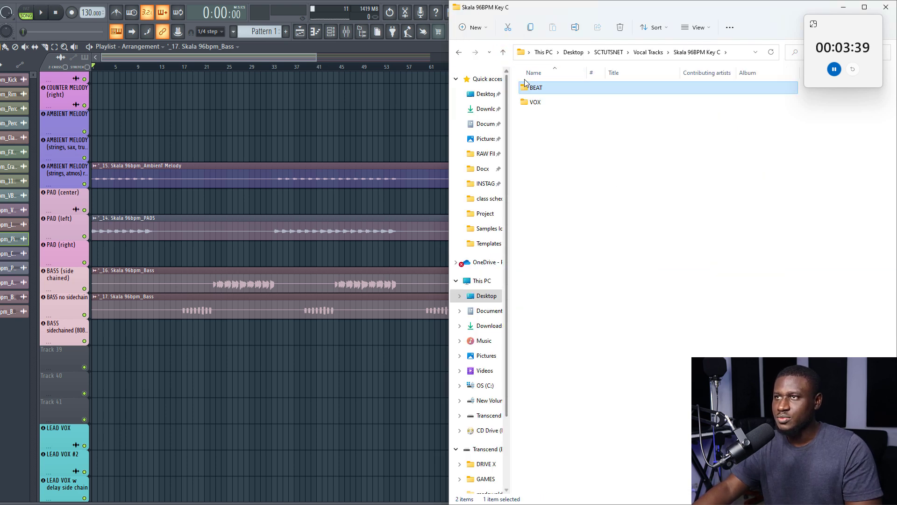
{"action": "double_click", "coordinate": [534, 107]}
{"action": "scroll", "coordinate": [124, 335], "scroll_direction": "down", "scroll_amount": 5}
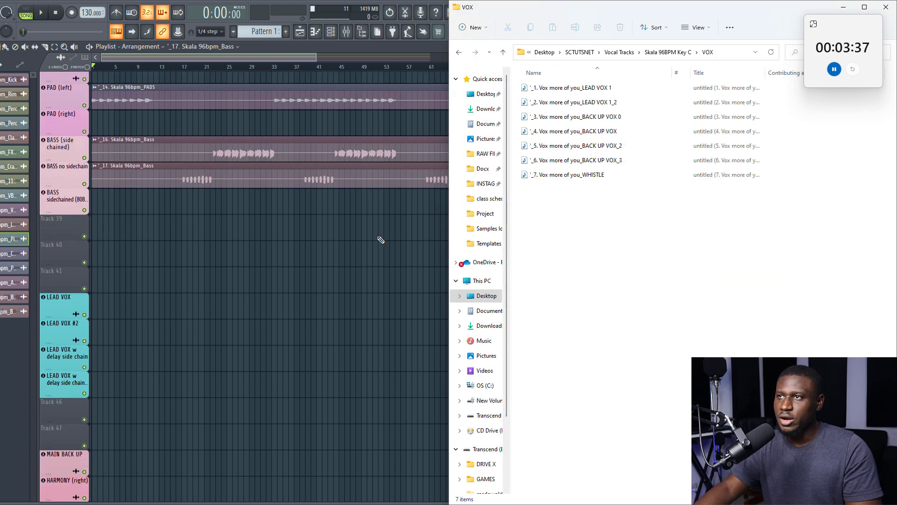
{"action": "left_click", "coordinate": [598, 89]}
{"action": "left_click", "coordinate": [592, 102], "text": "shift"}
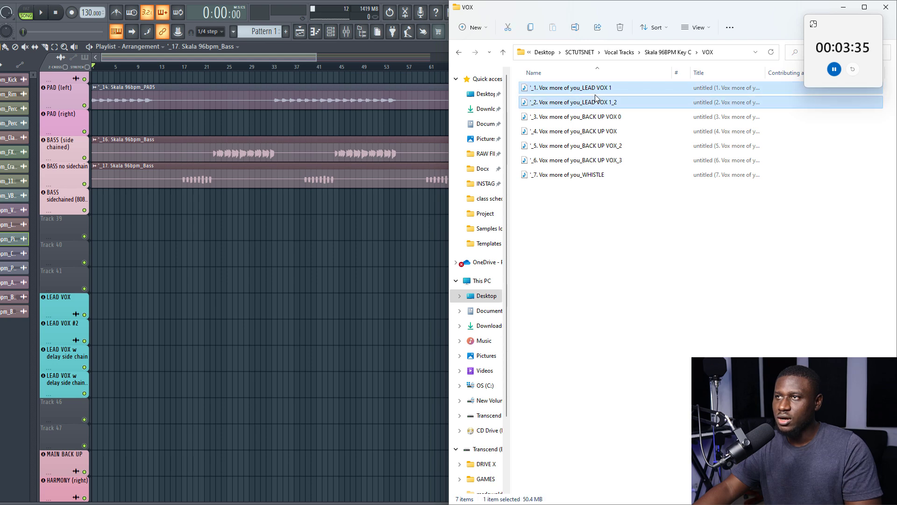
{"action": "left_click_drag", "start_coordinate": [103, 311], "coordinate": [96, 311]}
Place the four BACK UP VOX stems together at bar 1 on MAIN BACK UP and HARMONY (right), (left) and (center)
{"action": "left_click", "coordinate": [596, 118]}
{"action": "left_click", "coordinate": [593, 147], "text": "shift"}
{"action": "left_click", "coordinate": [589, 160], "text": "shift"}
{"action": "left_click_drag", "start_coordinate": [378, 231], "coordinate": [94, 388]}
{"action": "scroll", "coordinate": [154, 383], "scroll_direction": "down", "scroll_amount": 3}
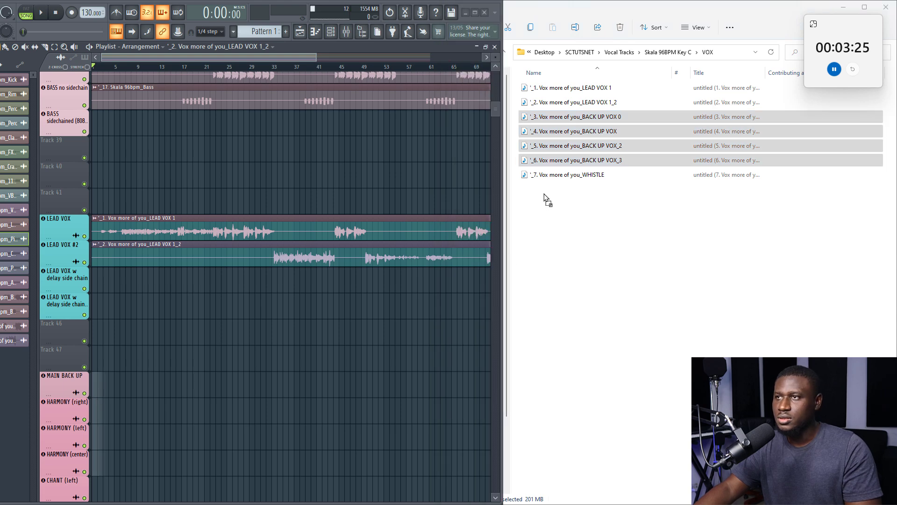
Place the WHISTLE vocal stem at bar 1 on the first AMBIENY VOX (w pan mod) track
{"action": "scroll", "coordinate": [450, 212], "scroll_direction": "down", "scroll_amount": 6}
{"action": "left_click", "coordinate": [605, 176]}
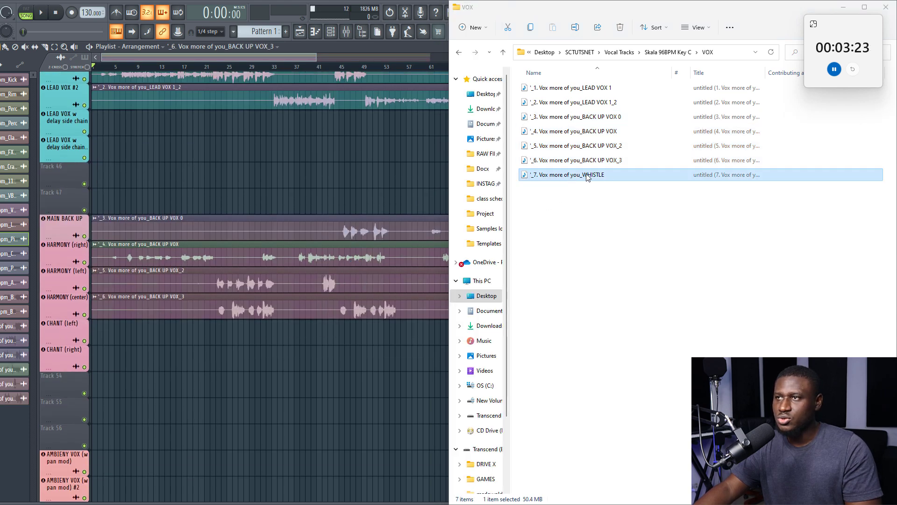
{"action": "left_click_drag", "start_coordinate": [605, 180], "coordinate": [95, 394]}
{"action": "scroll", "coordinate": [187, 383], "scroll_direction": "down", "scroll_amount": 3}
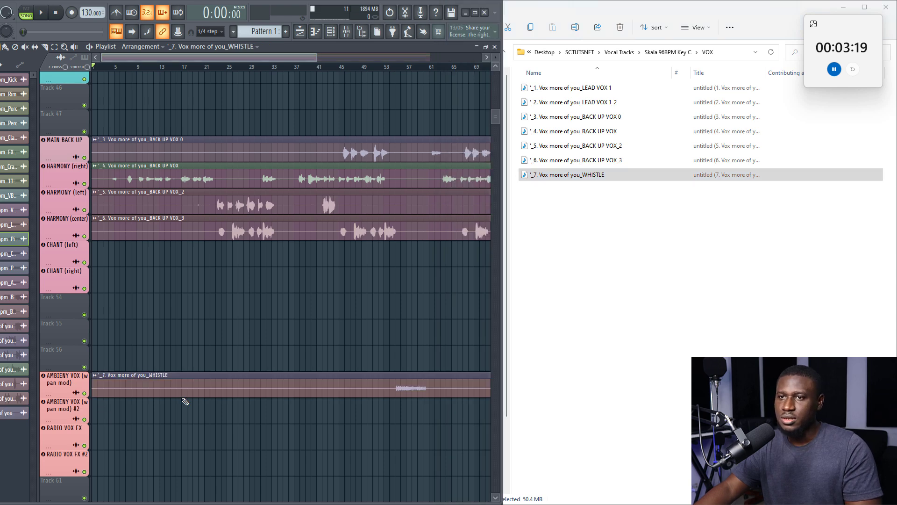
Set the project tempo to 96 BPM and expand the FL Studio window to full screen
{"action": "scroll", "coordinate": [185, 401], "scroll_direction": "down", "scroll_amount": 3}
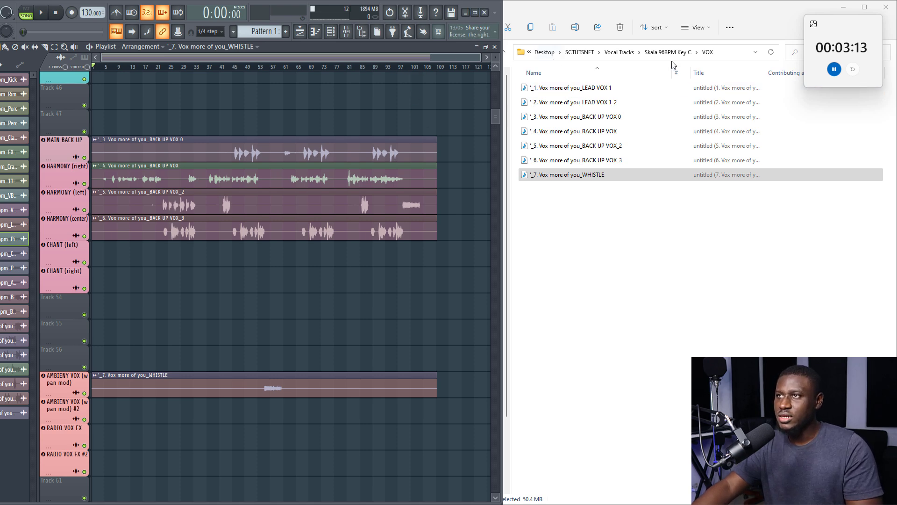
{"action": "left_click_drag", "start_coordinate": [89, 12], "coordinate": [89, 41]}
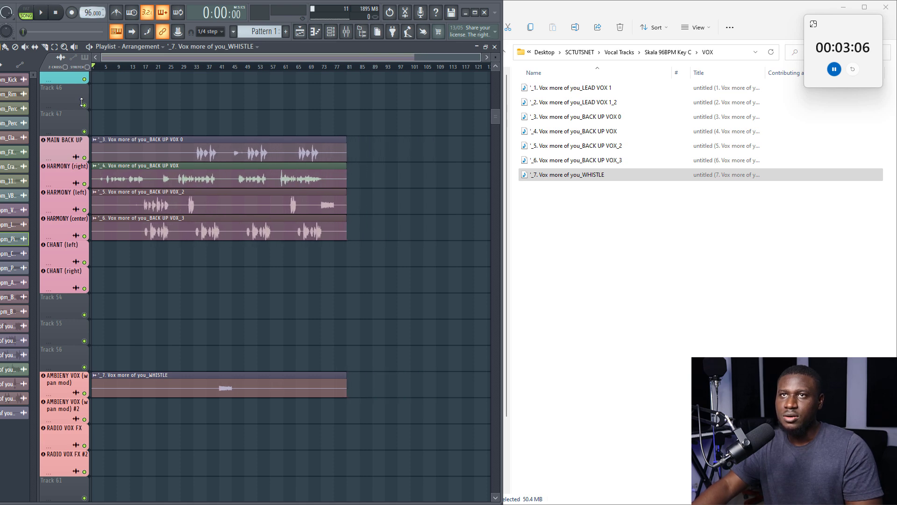
{"action": "left_click", "coordinate": [475, 13]}
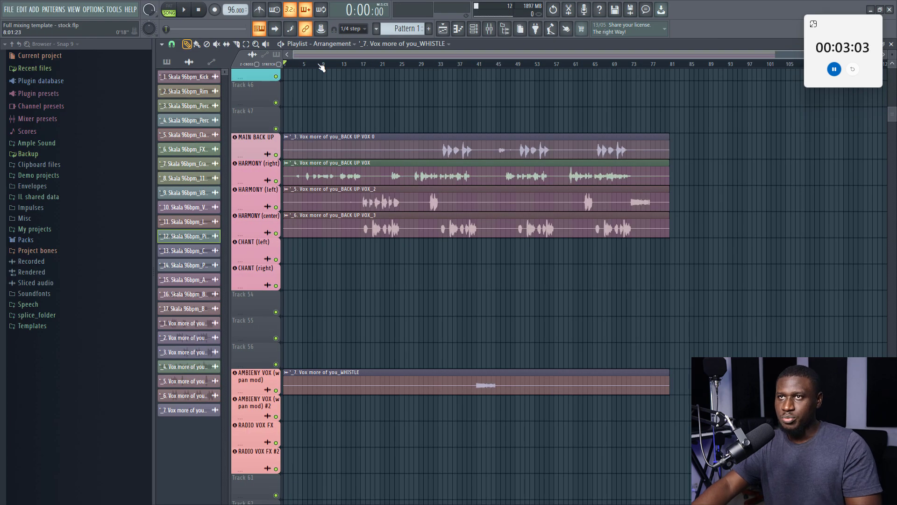
Play the arrangement from the start and look over the placed beat and vocal tracks
{"action": "scroll", "coordinate": [356, 98], "scroll_direction": "up", "scroll_amount": 10}
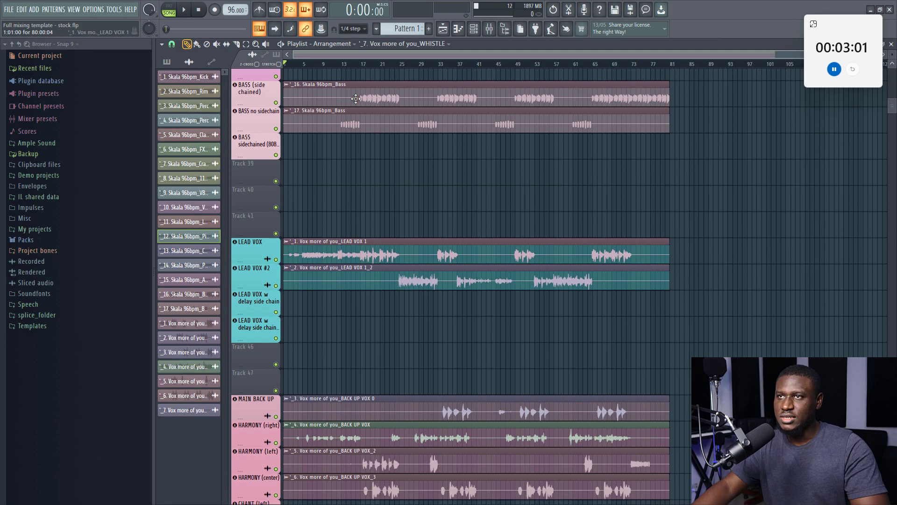
{"action": "scroll", "coordinate": [357, 95], "scroll_direction": "up", "scroll_amount": 2}
{"action": "key", "text": "space"}
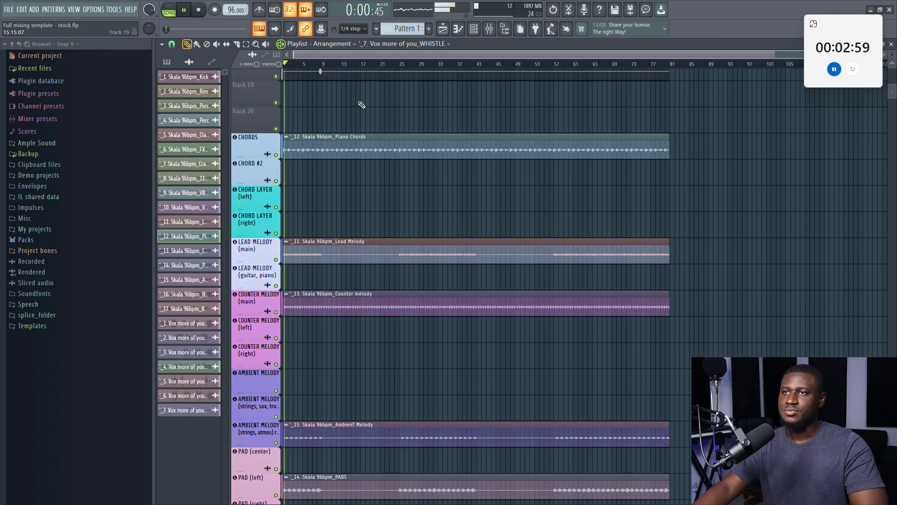
{"action": "scroll", "coordinate": [359, 107], "scroll_direction": "down", "scroll_amount": 9}
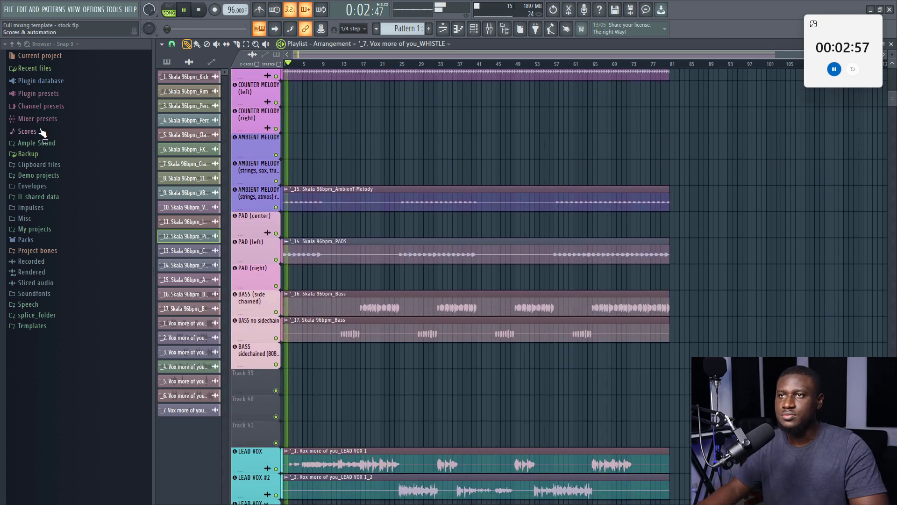
Lower the LEAD VOX mixer track level to about -12.8 dB while the arrangement plays
{"action": "scroll", "coordinate": [355, 140], "scroll_direction": "down", "scroll_amount": 3}
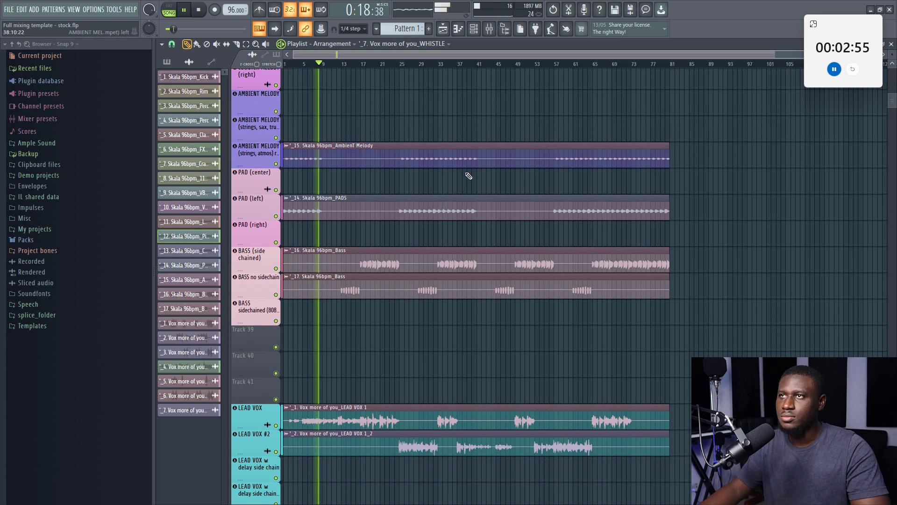
{"action": "left_click", "coordinate": [502, 29]}
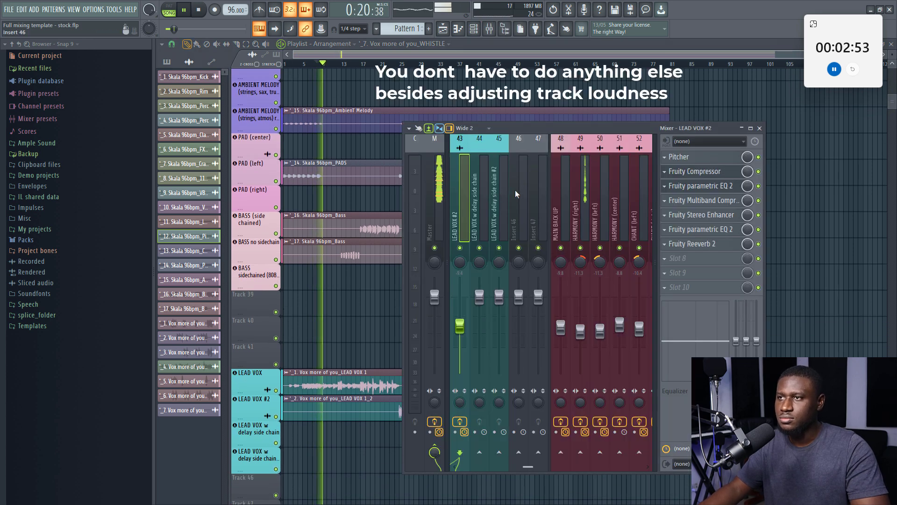
{"action": "scroll", "coordinate": [515, 190], "scroll_direction": "right", "scroll_amount": 3}
{"action": "scroll", "coordinate": [531, 201], "scroll_direction": "left", "scroll_amount": 3}
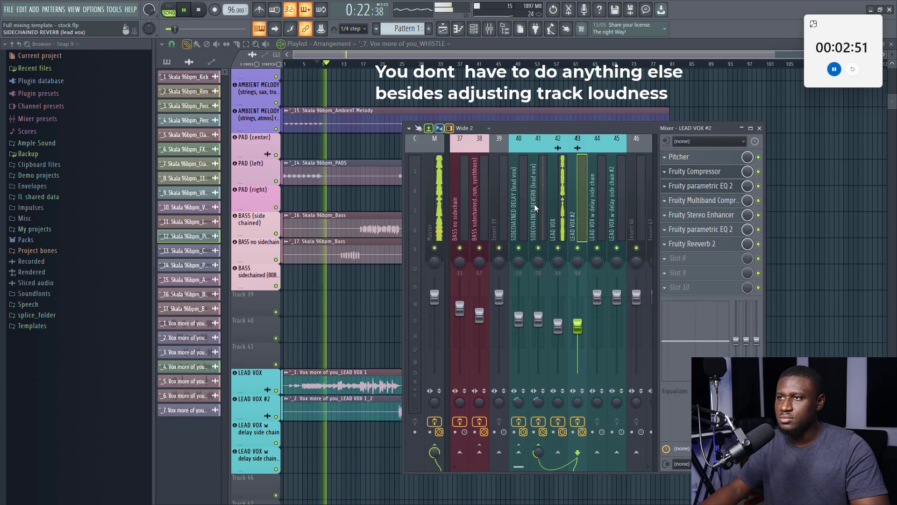
{"action": "scroll", "coordinate": [537, 205], "scroll_direction": "left", "scroll_amount": 3}
{"action": "scroll", "coordinate": [537, 206], "scroll_direction": "right", "scroll_amount": 3}
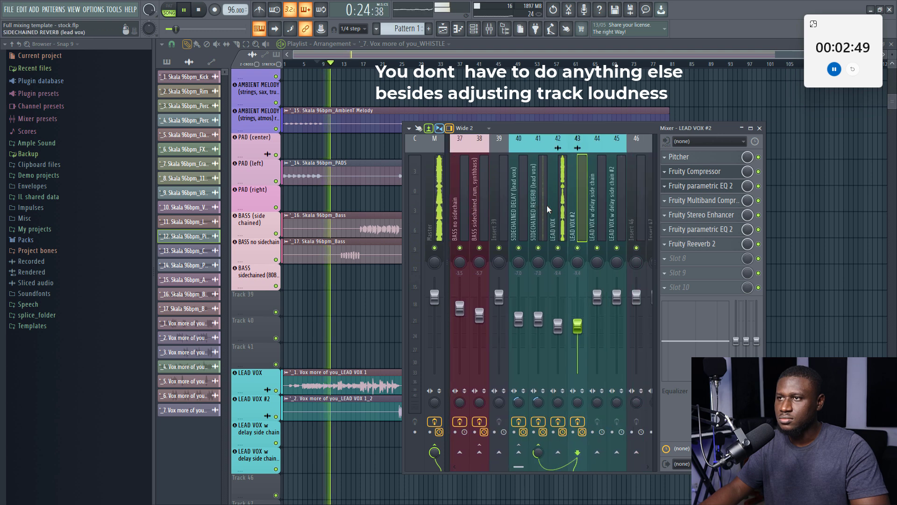
{"action": "left_click", "coordinate": [563, 204]}
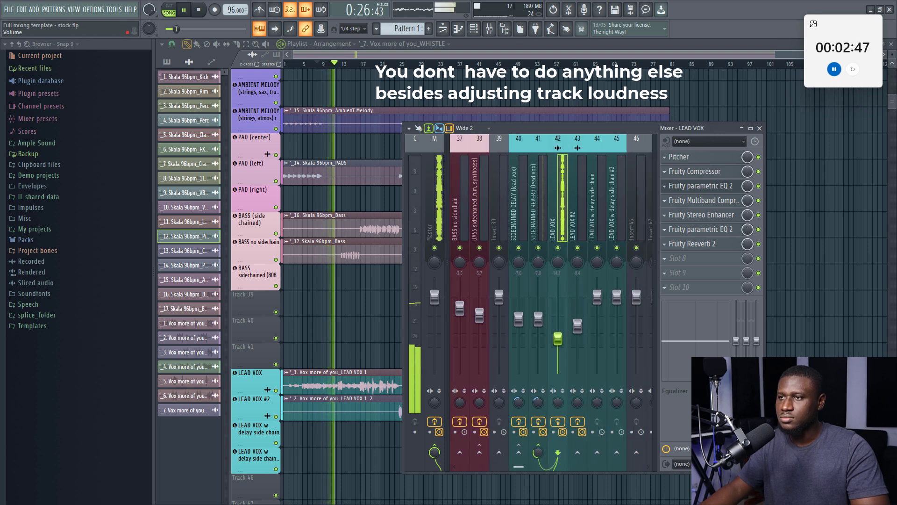
{"action": "left_click_drag", "start_coordinate": [558, 338], "coordinate": [558, 334]}
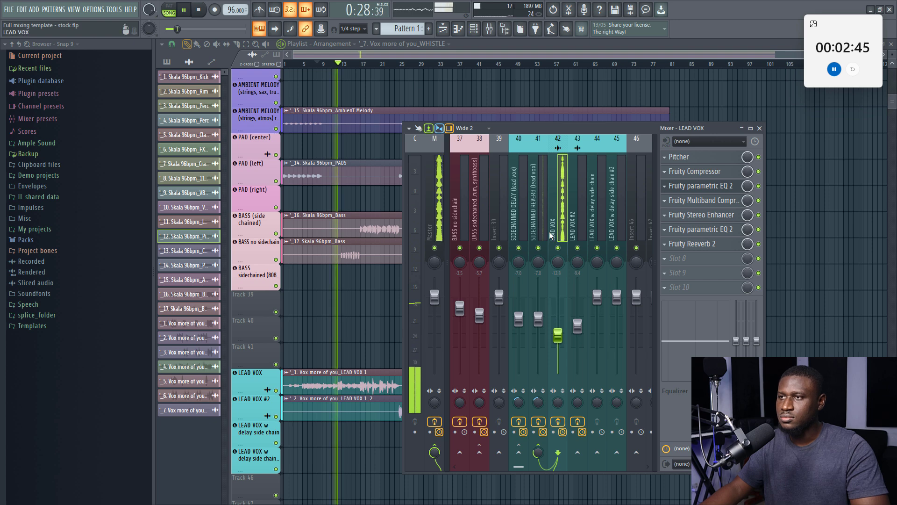
Lower the BACK UP BUSS level to about -6.6 dB and check the backing vocal tracks in the playlist
{"action": "scroll", "coordinate": [552, 232], "scroll_direction": "right", "scroll_amount": 6}
{"action": "left_click_drag", "start_coordinate": [561, 308], "coordinate": [561, 317]}
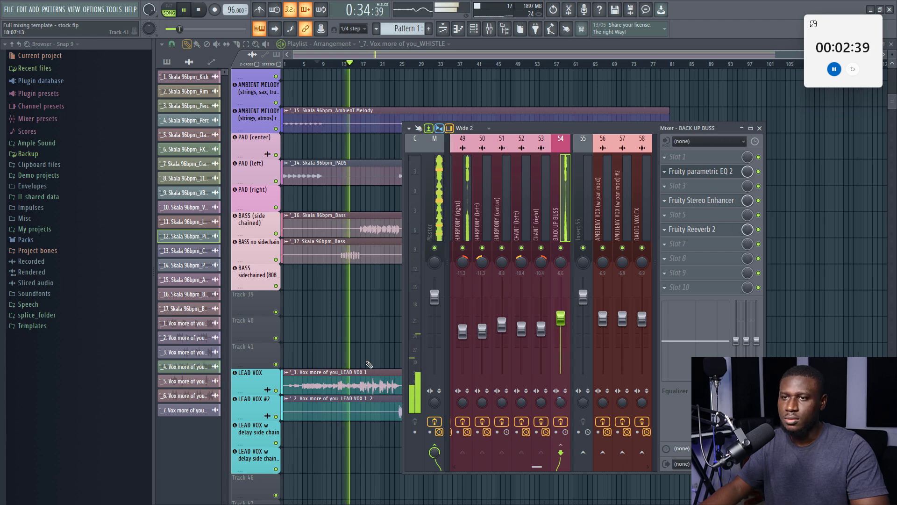
{"action": "scroll", "coordinate": [336, 386], "scroll_direction": "down", "scroll_amount": 5}
{"action": "scroll", "coordinate": [335, 385], "scroll_direction": "down", "scroll_amount": 5}
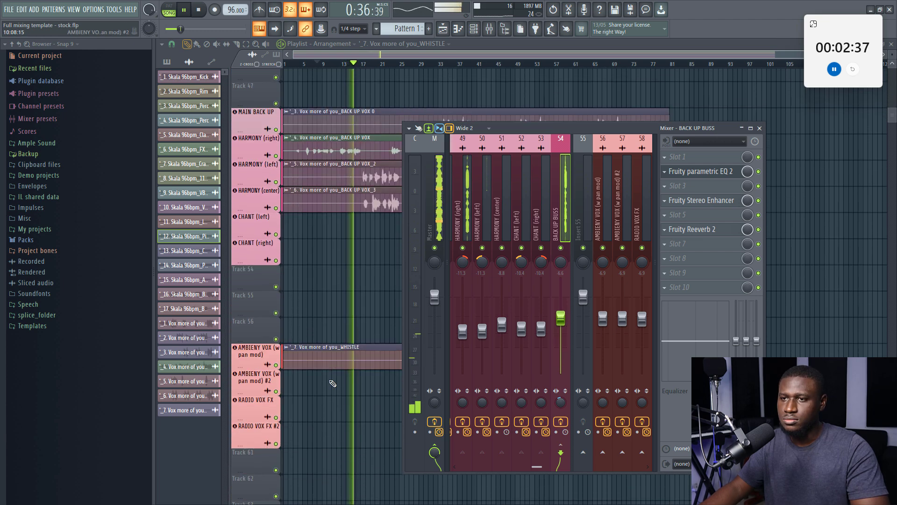
{"action": "scroll", "coordinate": [329, 374], "scroll_direction": "up", "scroll_amount": 5}
{"action": "scroll", "coordinate": [330, 369], "scroll_direction": "up", "scroll_amount": 1}
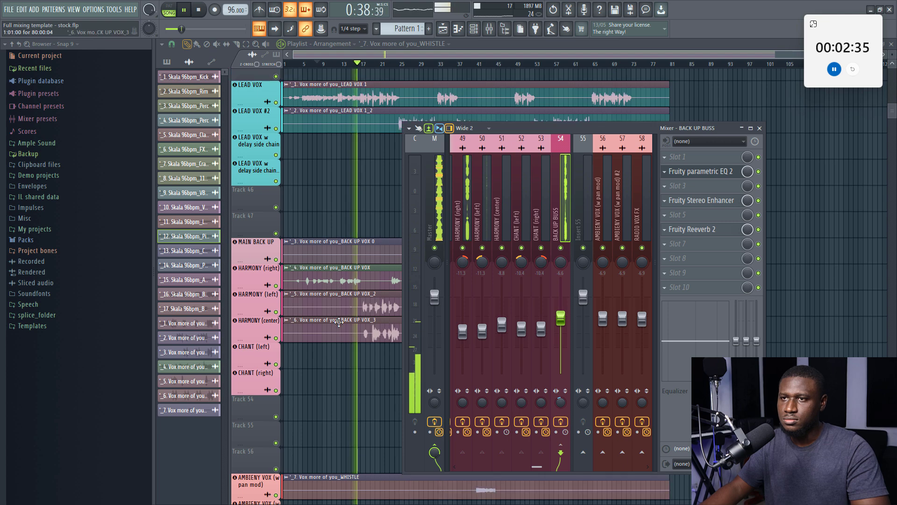
Lower the BASS no sidechain mixer track to about -9 dB, replaying its part from around bar 13
{"action": "left_click", "coordinate": [336, 333]}
{"action": "scroll", "coordinate": [336, 335], "scroll_direction": "down", "scroll_amount": 6}
{"action": "scroll", "coordinate": [333, 327], "scroll_direction": "up", "scroll_amount": 3}
{"action": "scroll", "coordinate": [333, 322], "scroll_direction": "up", "scroll_amount": 6}
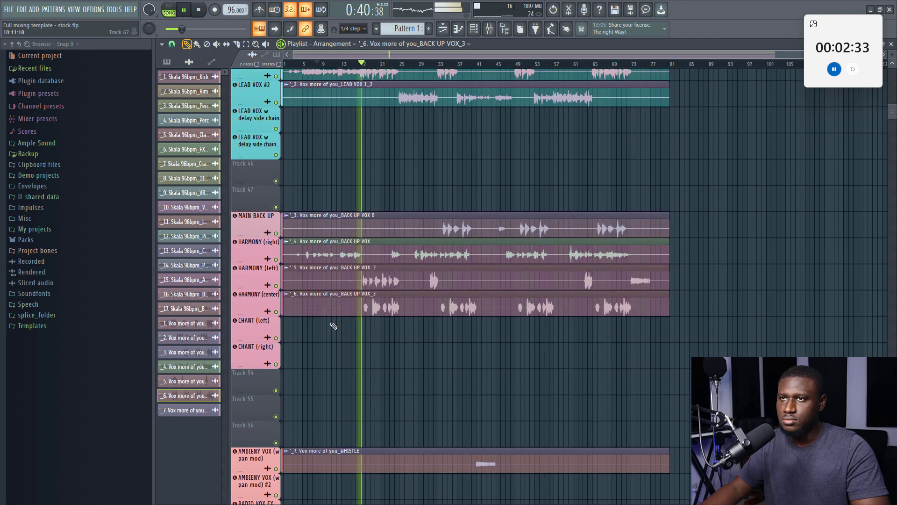
{"action": "double_click", "coordinate": [342, 305]}
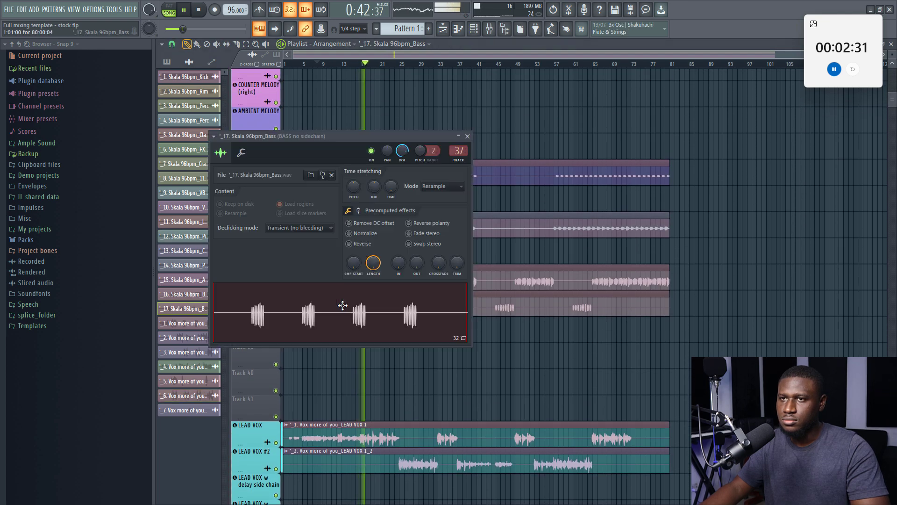
{"action": "left_click", "coordinate": [489, 28]}
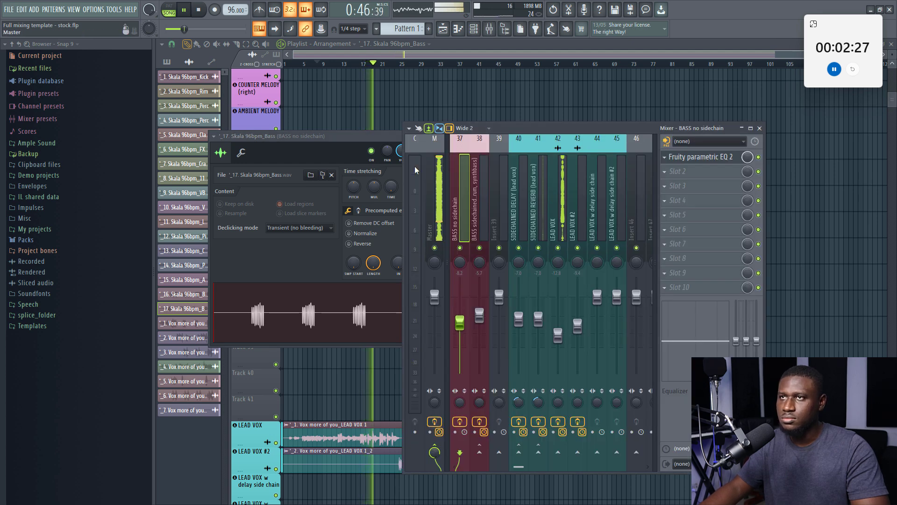
{"action": "left_click", "coordinate": [389, 55]}
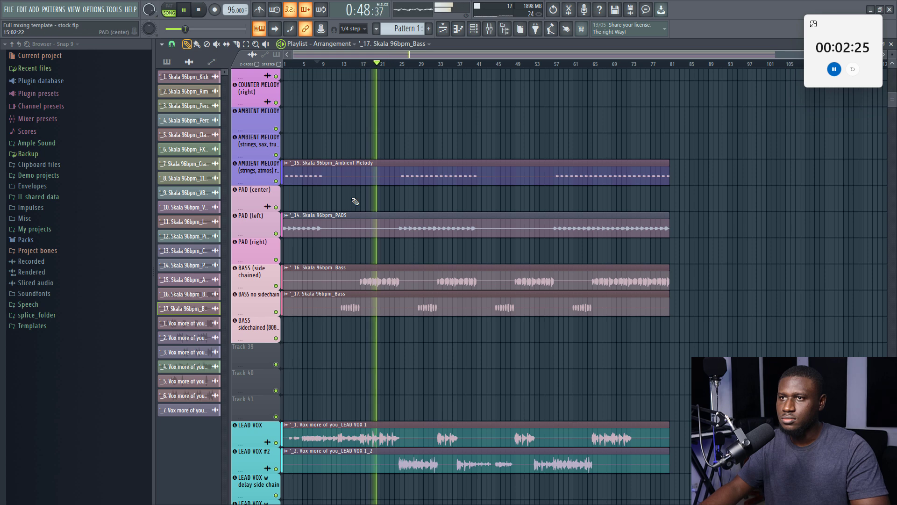
{"action": "scroll", "coordinate": [348, 194], "scroll_direction": "up", "scroll_amount": 3}
{"action": "left_click", "coordinate": [344, 62]}
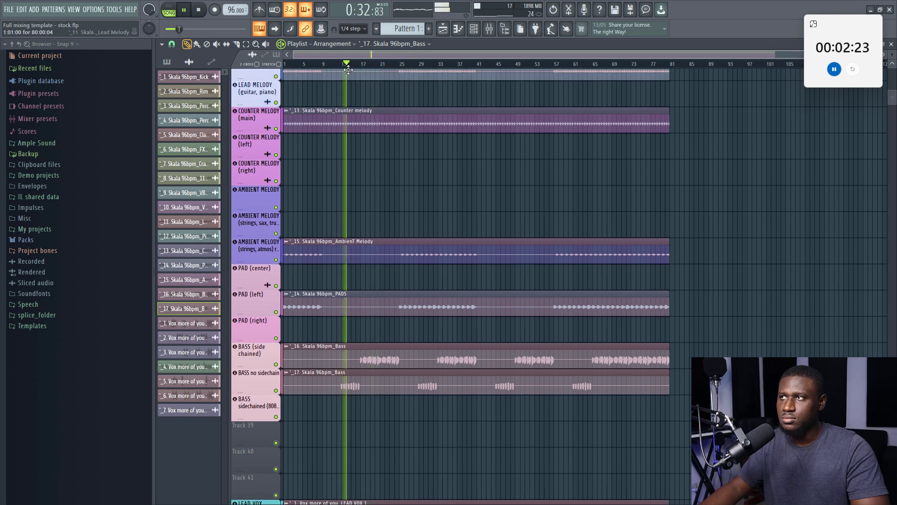
{"action": "double_click", "coordinate": [387, 384]}
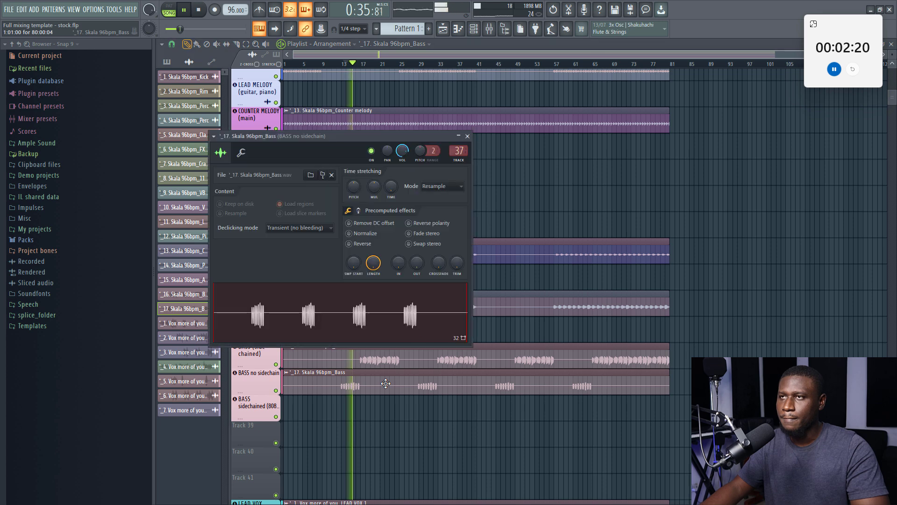
{"action": "left_click", "coordinate": [490, 30]}
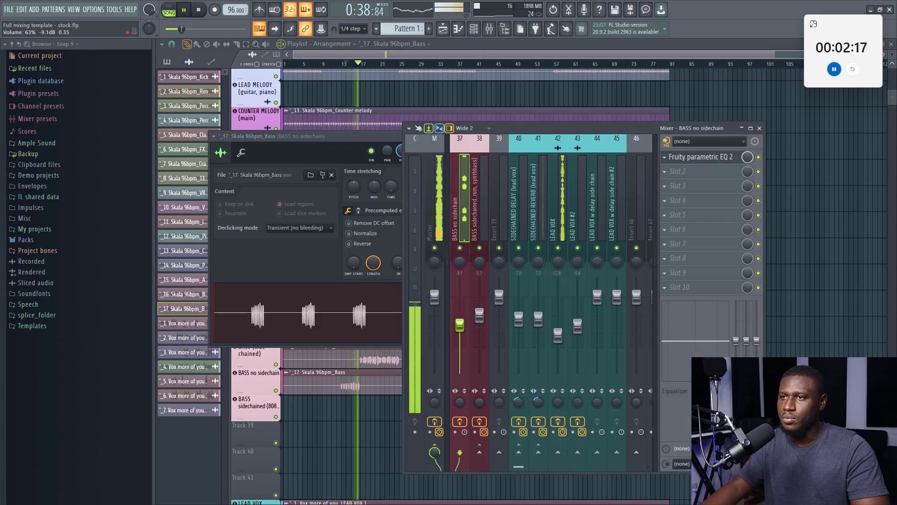
{"action": "left_click", "coordinate": [345, 53]}
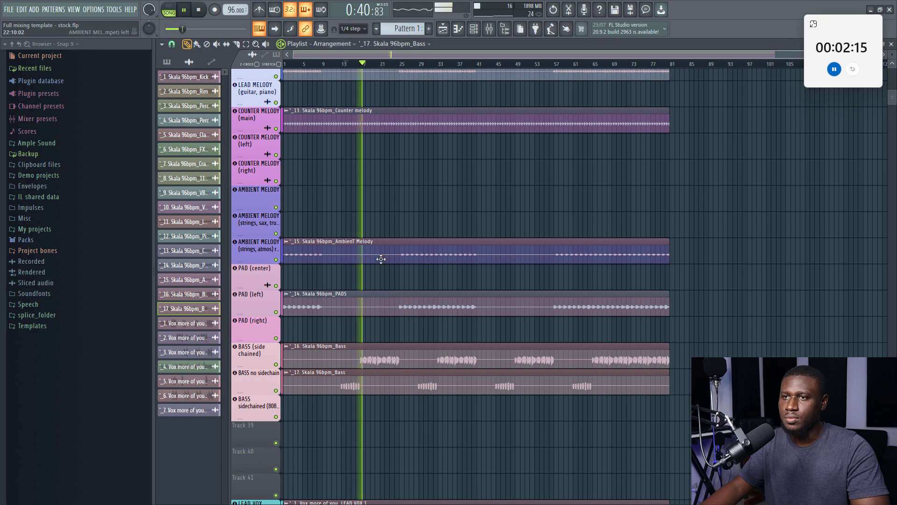
Inspect the sampler settings of the _16. Skala 96bpm_Bass clip and look over the melody, percussion and vocal tracks
{"action": "double_click", "coordinate": [383, 360]}
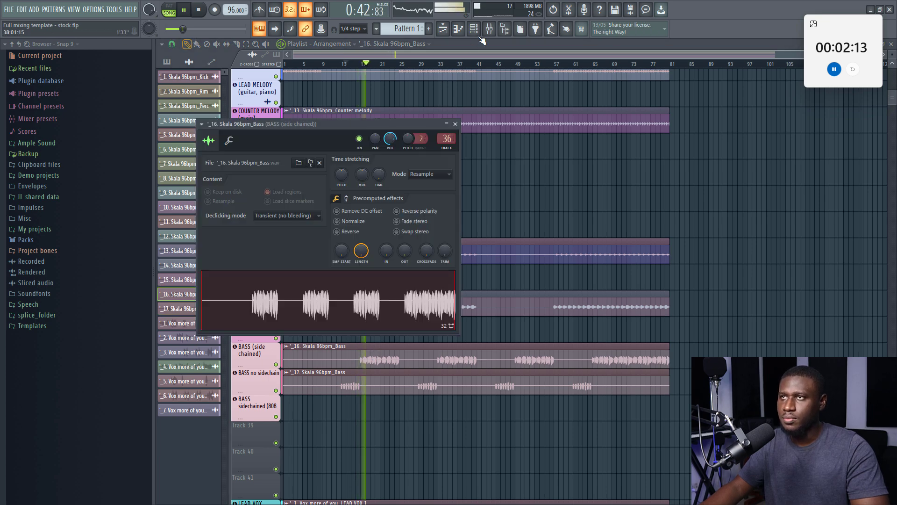
{"action": "left_click", "coordinate": [457, 52]}
{"action": "scroll", "coordinate": [381, 130], "scroll_direction": "up", "scroll_amount": 5}
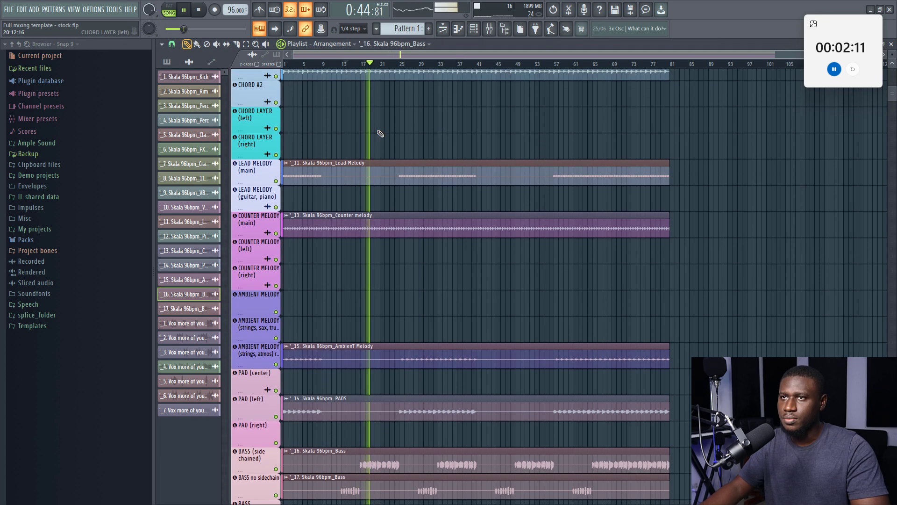
{"action": "scroll", "coordinate": [371, 129], "scroll_direction": "down", "scroll_amount": 5}
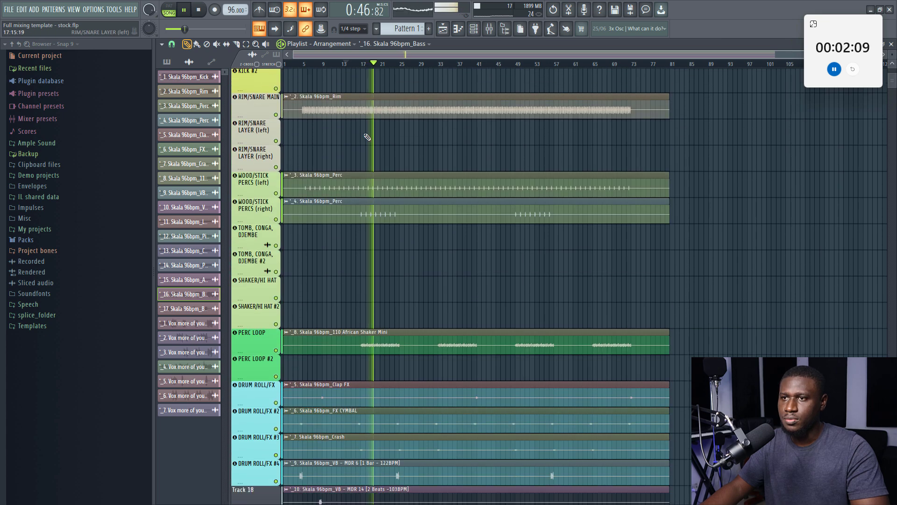
{"action": "scroll", "coordinate": [363, 142], "scroll_direction": "down", "scroll_amount": 4}
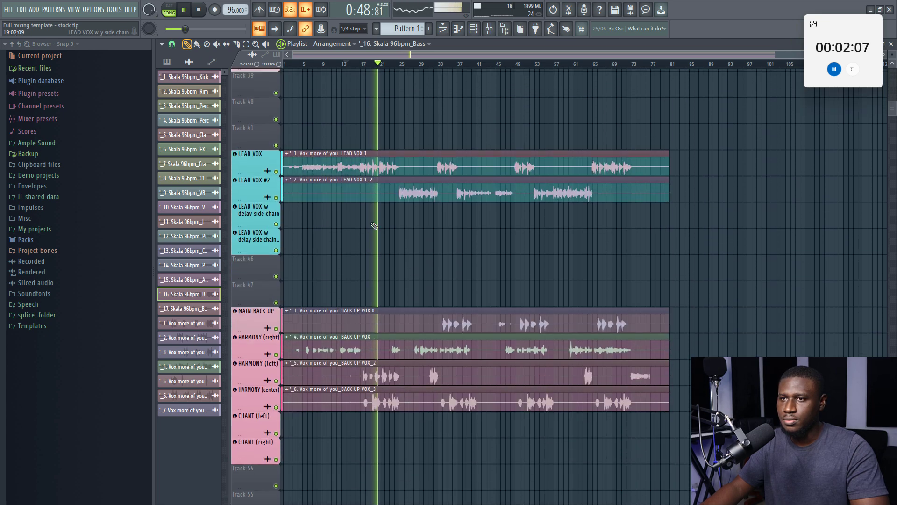
Lower the BACK UP BUSS level to about -15 dB, replaying the harmonies from around bar 20
{"action": "double_click", "coordinate": [381, 376]}
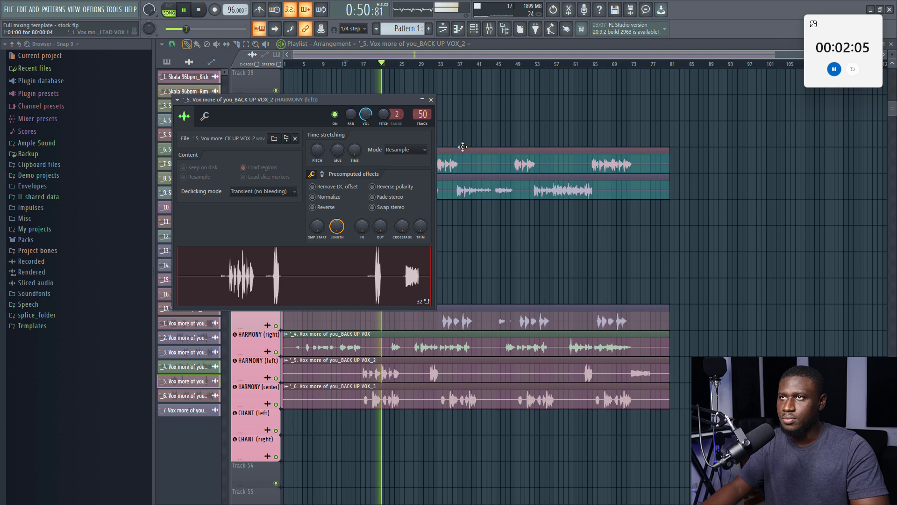
{"action": "key", "text": "F9"}
{"action": "scroll", "coordinate": [509, 168], "scroll_direction": "down", "scroll_amount": 3}
{"action": "scroll", "coordinate": [498, 189], "scroll_direction": "up", "scroll_amount": 1}
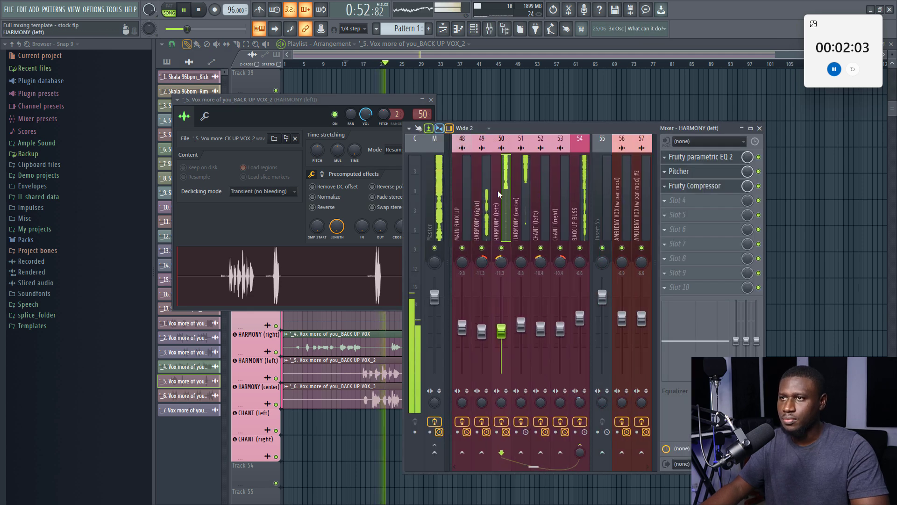
{"action": "left_click_drag", "start_coordinate": [605, 318], "coordinate": [604, 336]}
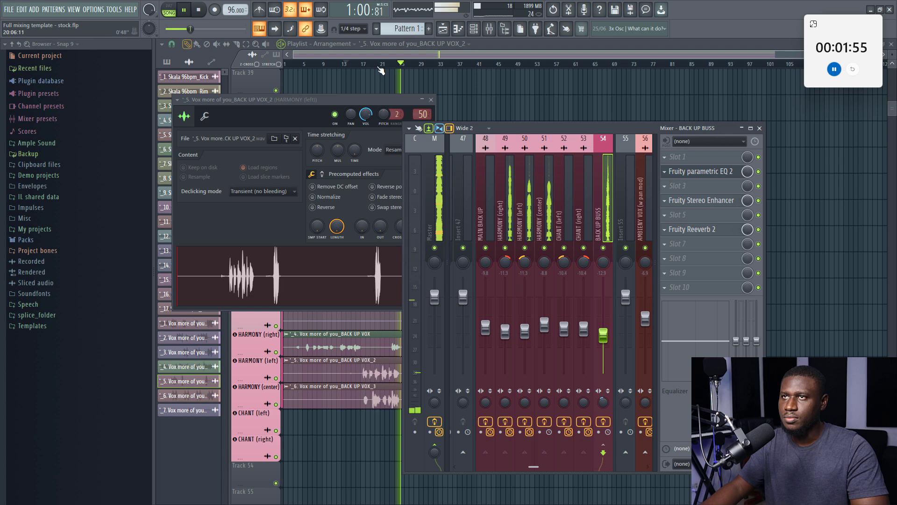
{"action": "left_click", "coordinate": [380, 66]}
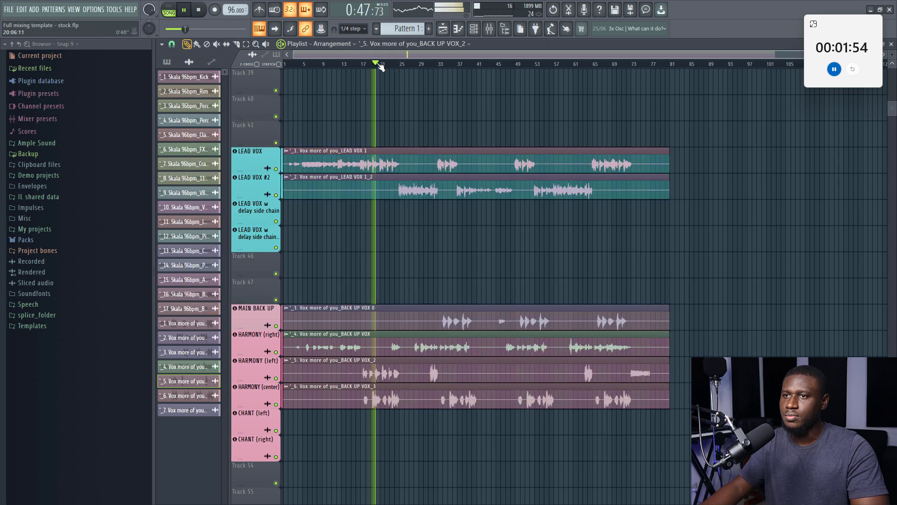
{"action": "left_click", "coordinate": [494, 30]}
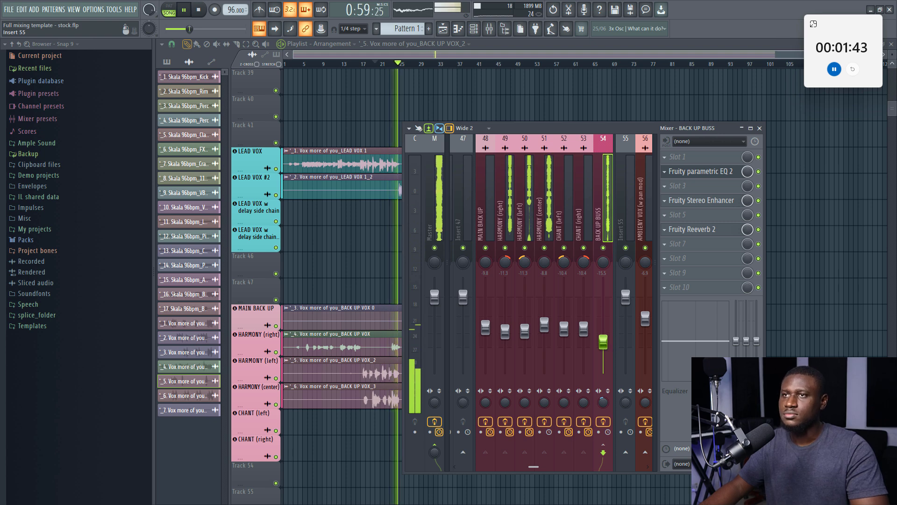
Lower the LEAD VOX #2 mixer track level to about -12 dB and return to the playlist
{"action": "double_click", "coordinate": [372, 181]}
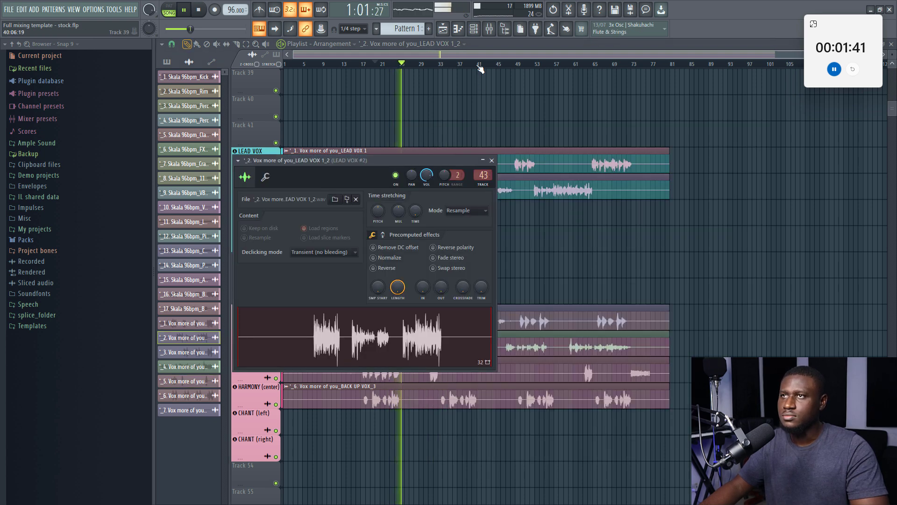
{"action": "left_click", "coordinate": [492, 29]}
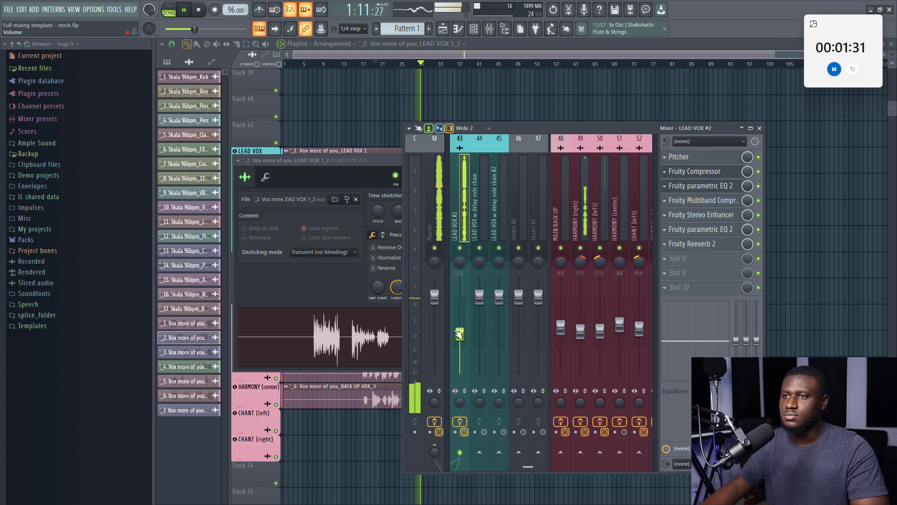
{"action": "left_click", "coordinate": [423, 45]}
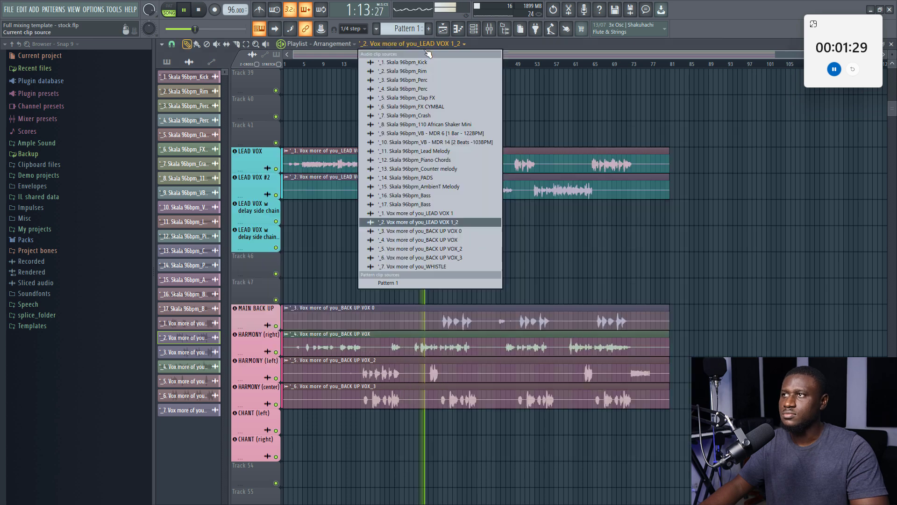
{"action": "left_click", "coordinate": [341, 58]}
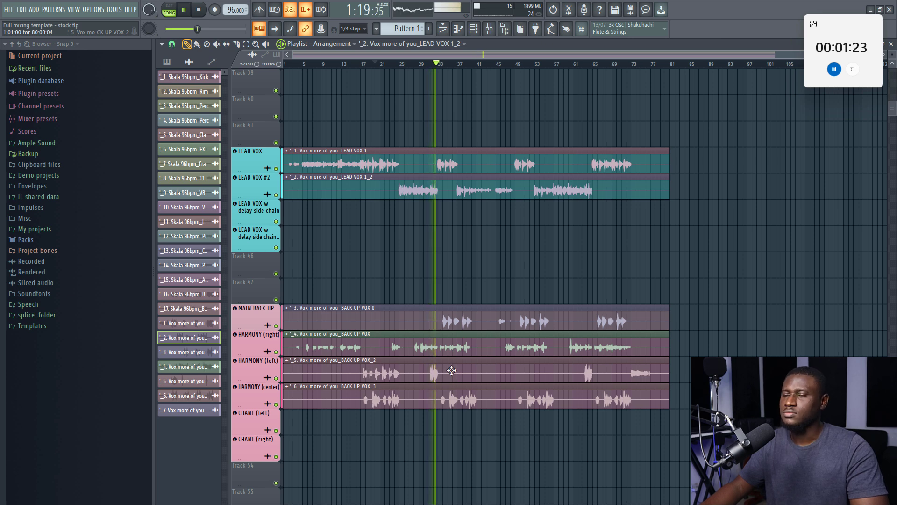
Examine the lead vocal, backing vocal, ambient melody, pad and bass clips while the arrangement plays
{"action": "scroll", "coordinate": [450, 317], "scroll_direction": "up", "scroll_amount": 2}
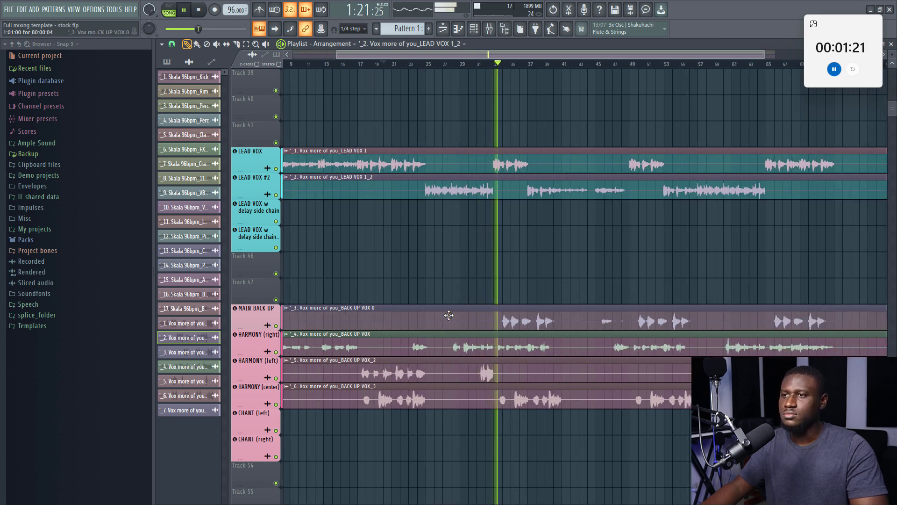
{"action": "scroll", "coordinate": [514, 299], "scroll_direction": "down", "scroll_amount": 2}
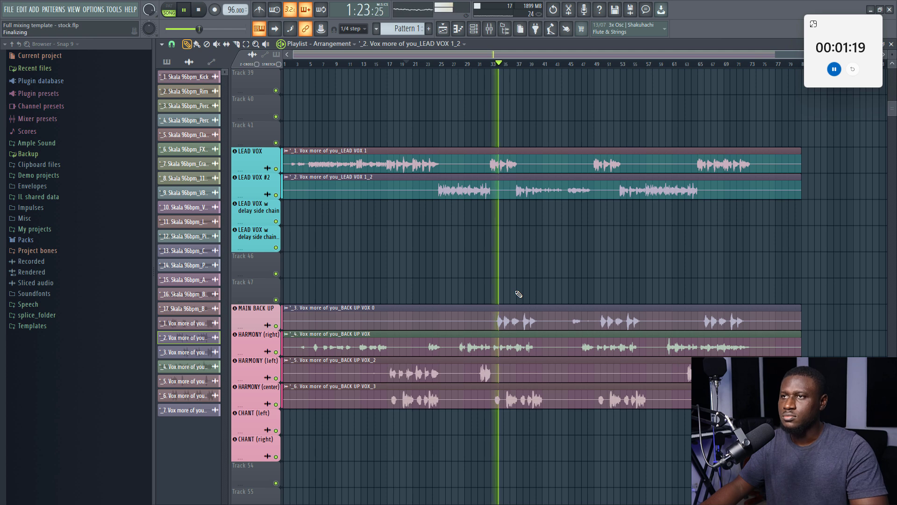
{"action": "scroll", "coordinate": [509, 292], "scroll_direction": "up", "scroll_amount": 2}
{"action": "scroll", "coordinate": [431, 206], "scroll_direction": "up", "scroll_amount": 3}
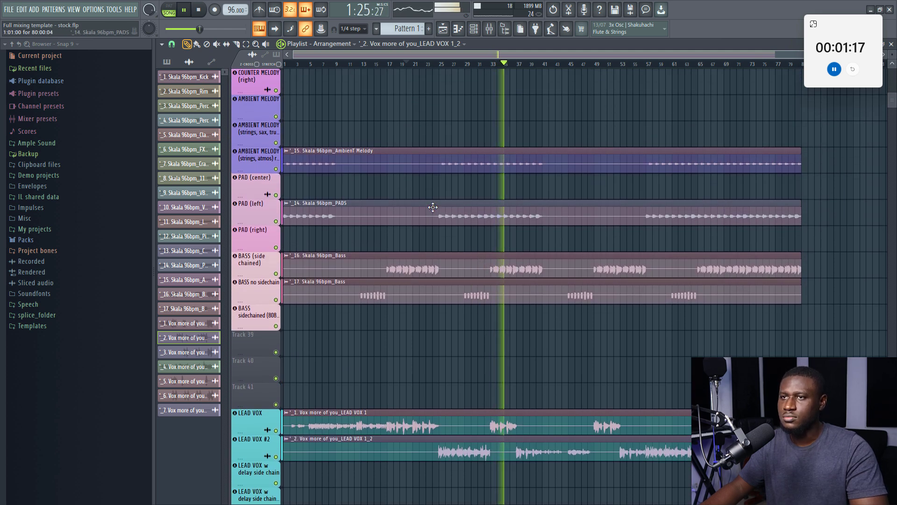
{"action": "scroll", "coordinate": [433, 207], "scroll_direction": "down", "scroll_amount": 1}
{"action": "scroll", "coordinate": [453, 198], "scroll_direction": "down", "scroll_amount": 1}
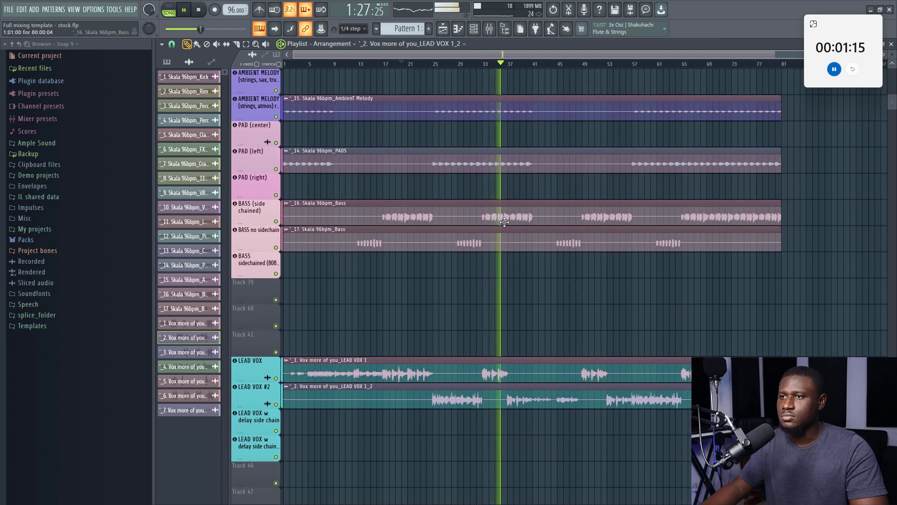
{"action": "scroll", "coordinate": [462, 230], "scroll_direction": "up", "scroll_amount": 2}
{"action": "scroll", "coordinate": [460, 234], "scroll_direction": "down", "scroll_amount": 6}
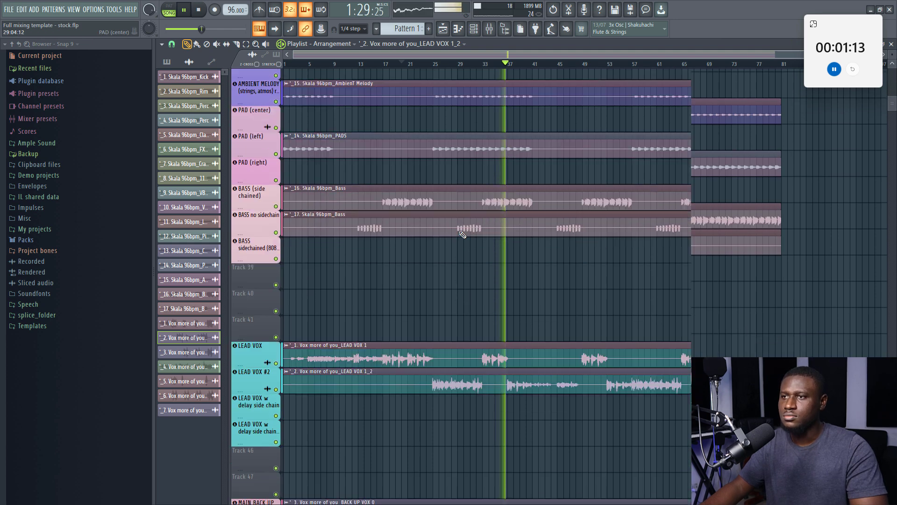
Open the sampler settings of the '_7. Vox more of you_WHISTLE' clip and bring up its mixer track
{"action": "scroll", "coordinate": [453, 232], "scroll_direction": "up", "scroll_amount": 3}
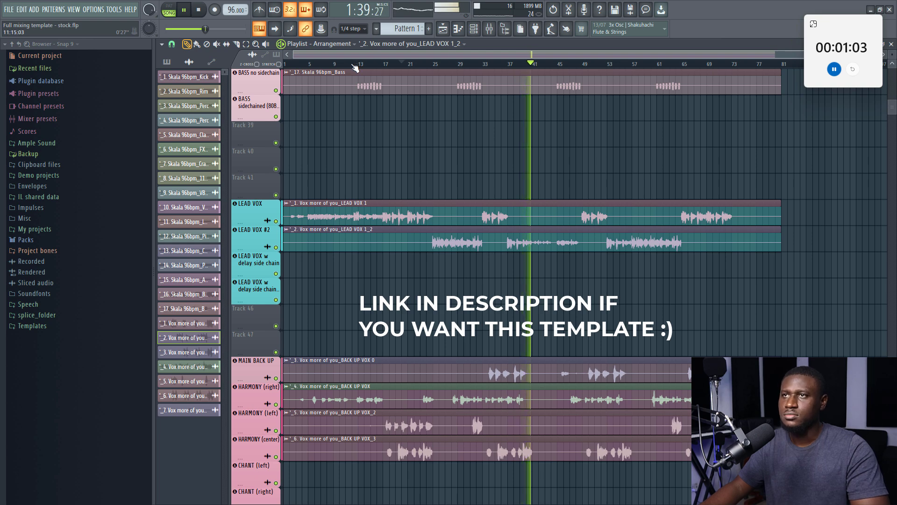
{"action": "scroll", "coordinate": [356, 68], "scroll_direction": "down", "scroll_amount": 3}
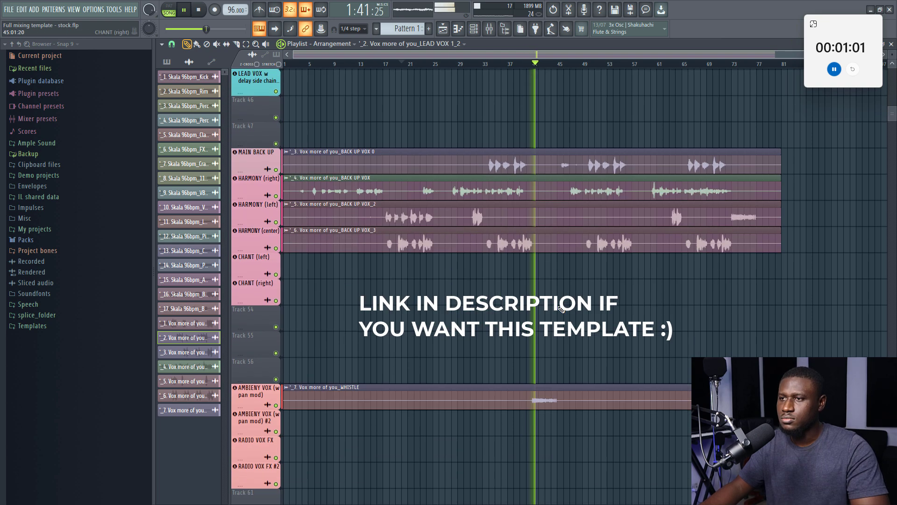
{"action": "double_click", "coordinate": [540, 282]}
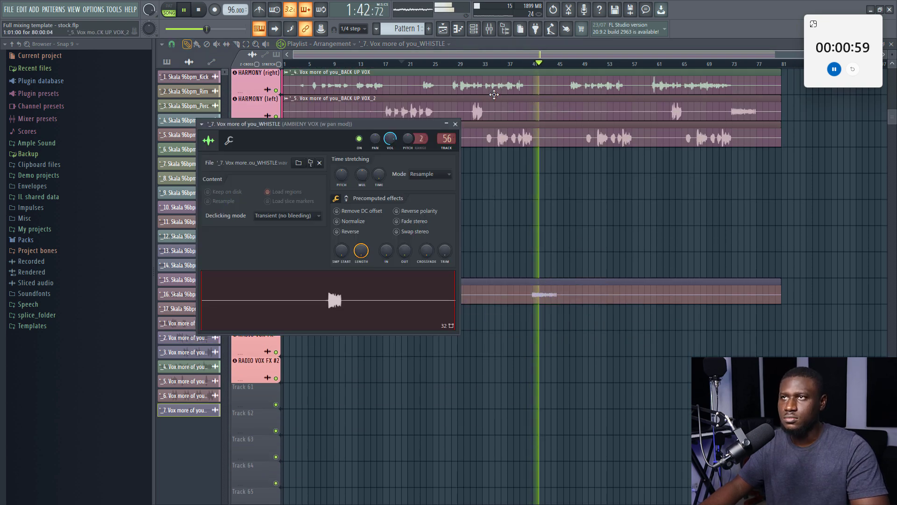
{"action": "left_click", "coordinate": [489, 29]}
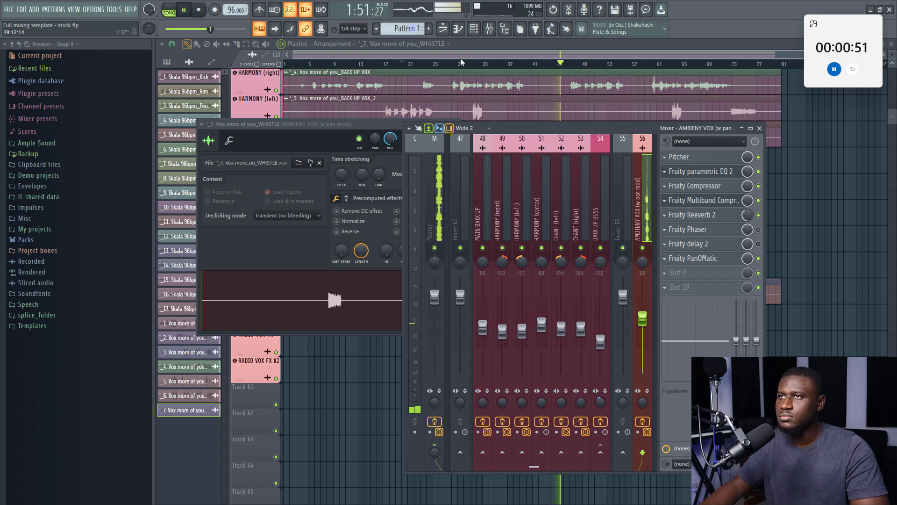
Lower the AMBIENY VOX (w pan mod) mixer track level to about -15 dB, replaying the whistle from around bar 41
{"action": "left_click", "coordinate": [500, 64]}
{"action": "left_click", "coordinate": [537, 64]}
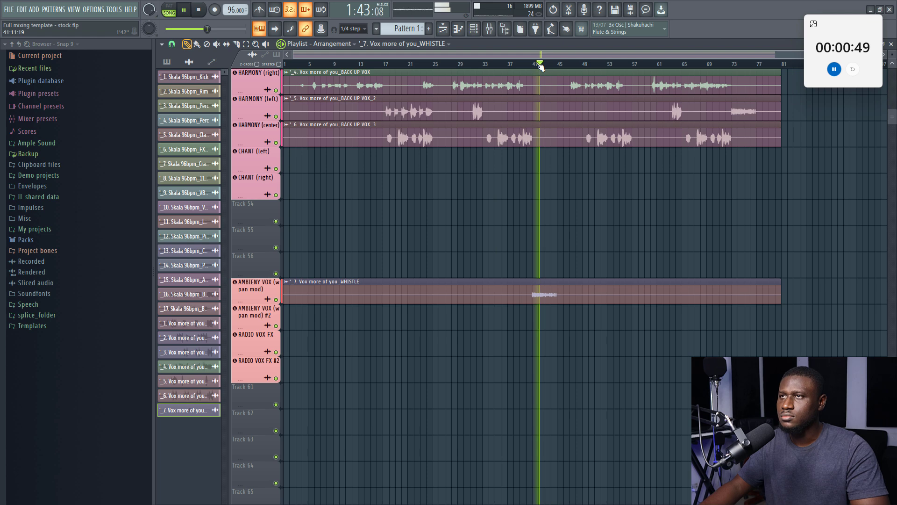
{"action": "left_click", "coordinate": [489, 29]}
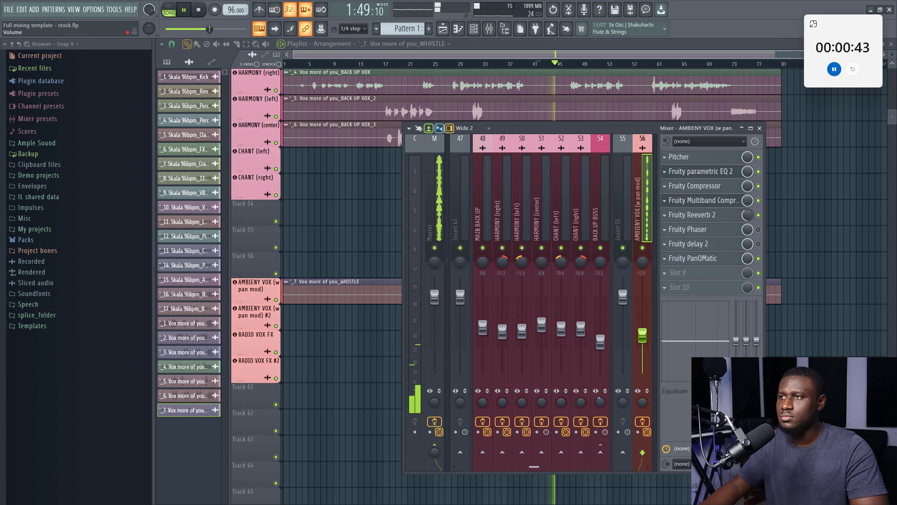
{"action": "key", "text": "space"}
{"action": "key", "text": "space"}
{"action": "left_click_drag", "start_coordinate": [642, 335], "coordinate": [643, 340]}
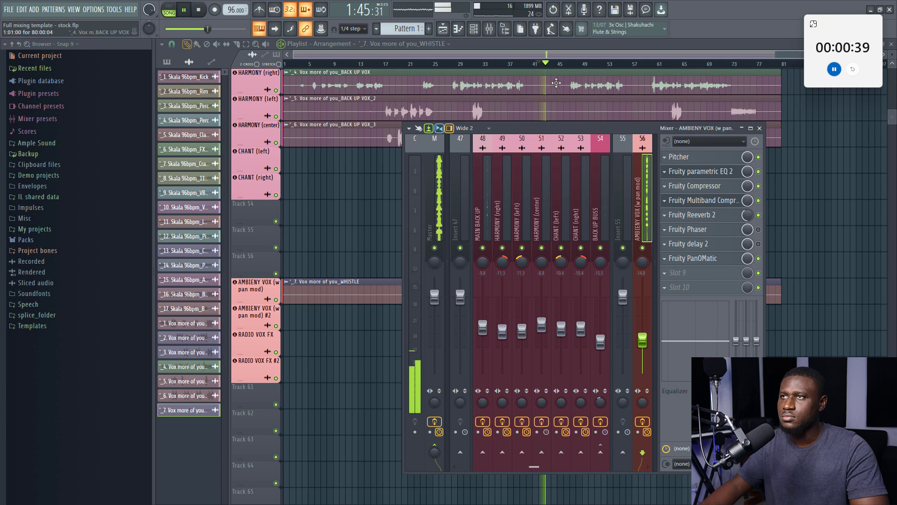
Continue playback from around bar 47 and look over the pad, bass and lead vocal tracks
{"action": "left_click", "coordinate": [572, 65]}
{"action": "scroll", "coordinate": [611, 178], "scroll_direction": "up", "scroll_amount": 6}
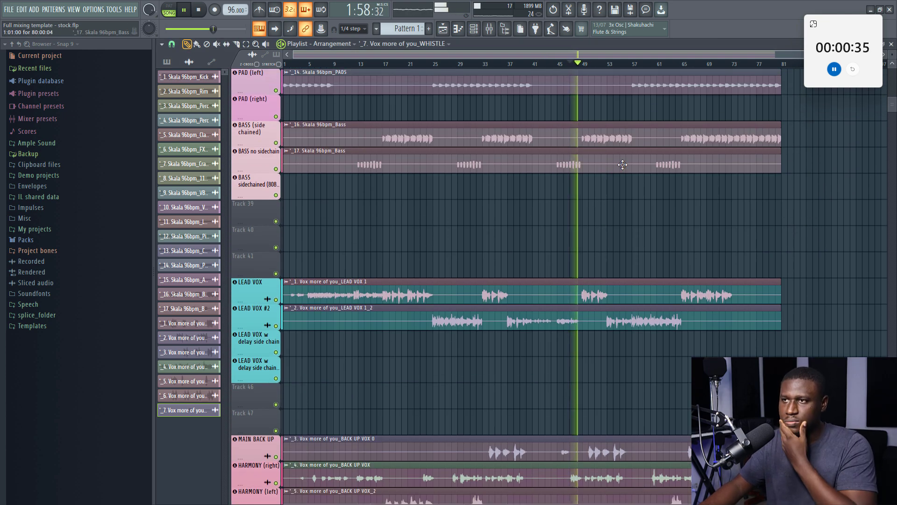
{"action": "scroll", "coordinate": [623, 163], "scroll_direction": "down", "scroll_amount": 2}
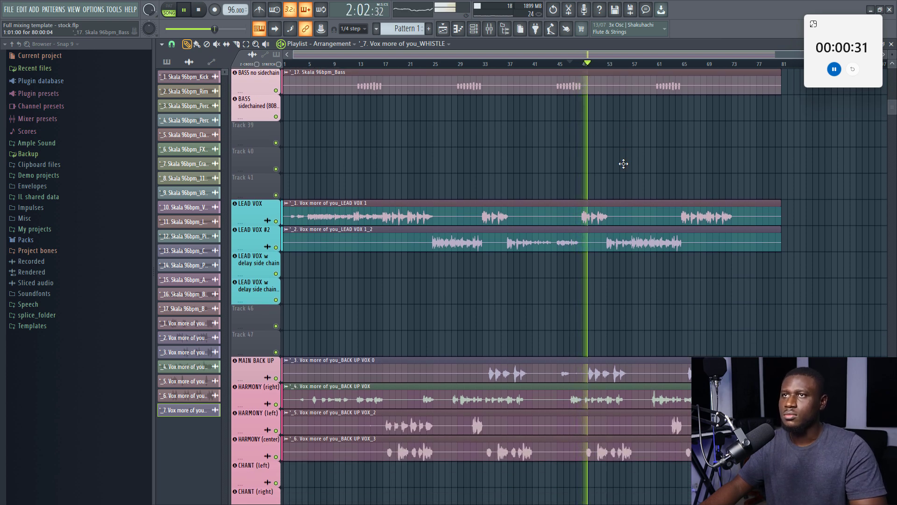
{"action": "scroll", "coordinate": [623, 164], "scroll_direction": "up", "scroll_amount": 2}
{"action": "scroll", "coordinate": [623, 164], "scroll_direction": "up", "scroll_amount": 1}
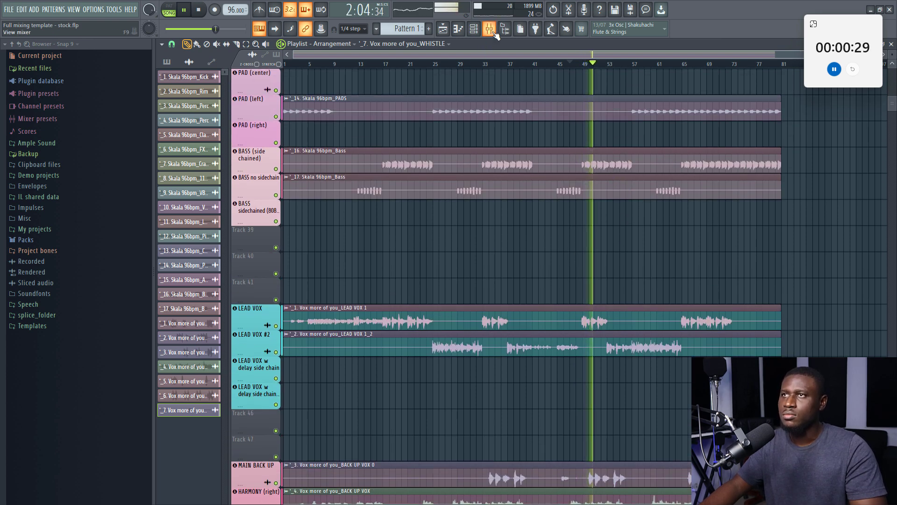
Lower the LEAD VOX and LEAD VOX #2 mixer levels together to about -14 dB and return to the playlist
{"action": "left_click", "coordinate": [489, 28]}
{"action": "scroll", "coordinate": [490, 191], "scroll_direction": "up", "scroll_amount": 2}
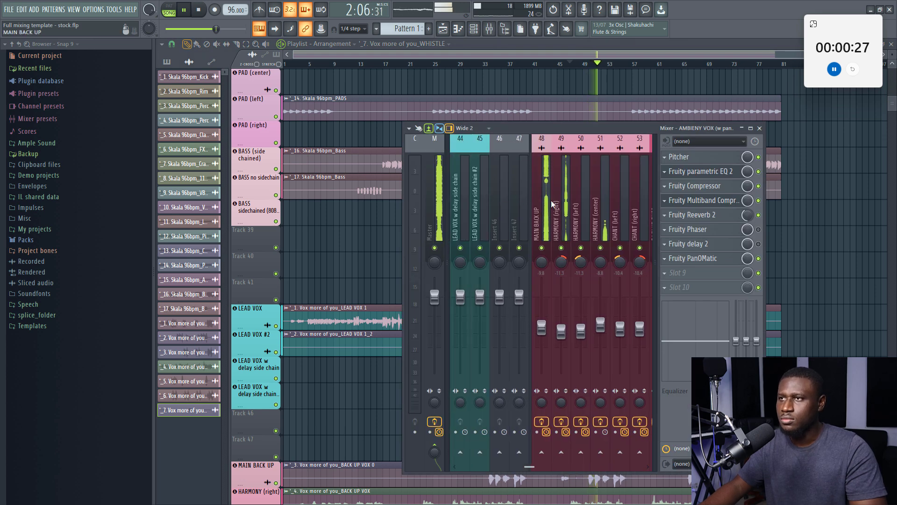
{"action": "scroll", "coordinate": [540, 203], "scroll_direction": "up", "scroll_amount": 3}
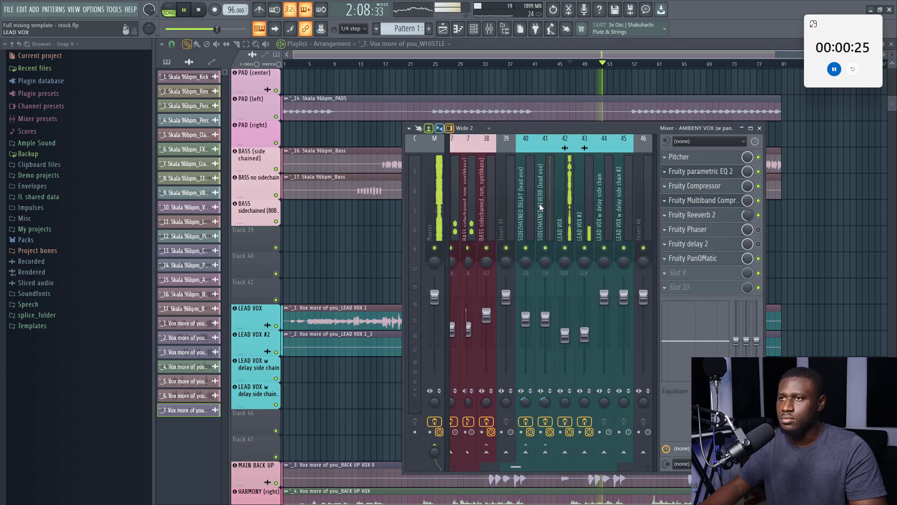
{"action": "left_click", "coordinate": [488, 213]}
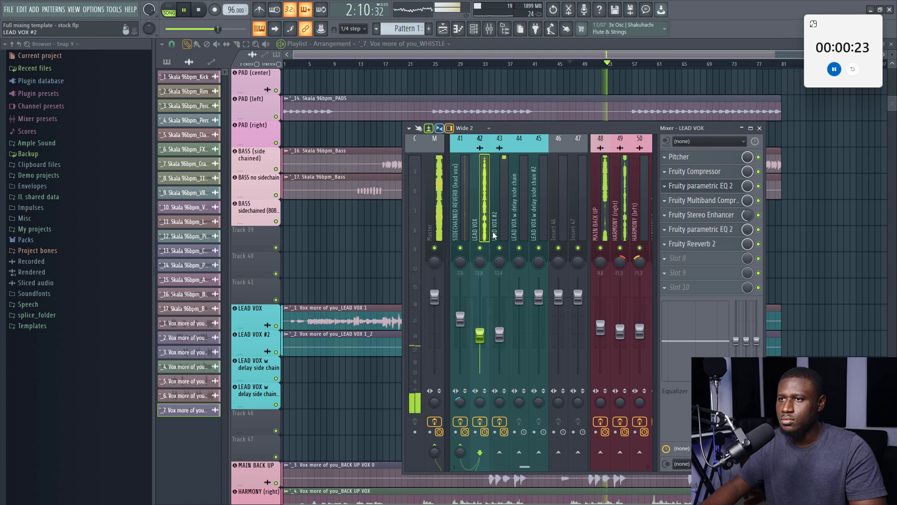
{"action": "left_click", "coordinate": [494, 221], "text": "ctrl+shift"}
{"action": "left_click_drag", "start_coordinate": [500, 335], "coordinate": [501, 340]}
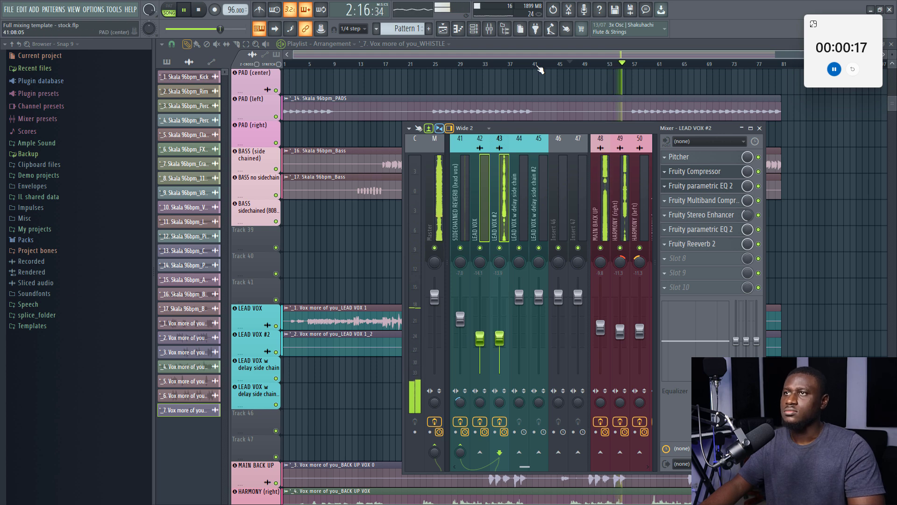
{"action": "left_click", "coordinate": [534, 44]}
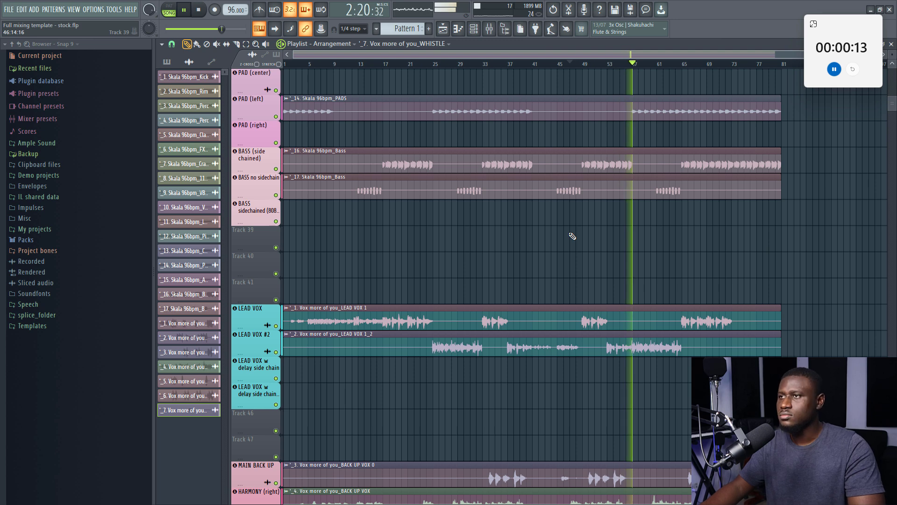
Listen to the second lead vocal section while viewing the bass and backing vocal tracks, and stop playback
{"action": "scroll", "coordinate": [572, 236], "scroll_direction": "down", "scroll_amount": 1}
{"action": "scroll", "coordinate": [571, 236], "scroll_direction": "down", "scroll_amount": 2}
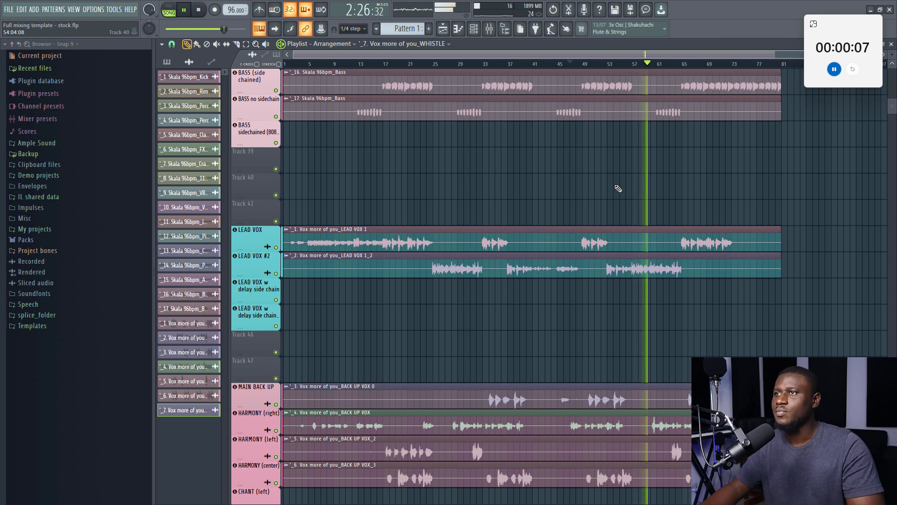
{"action": "key", "text": "space"}
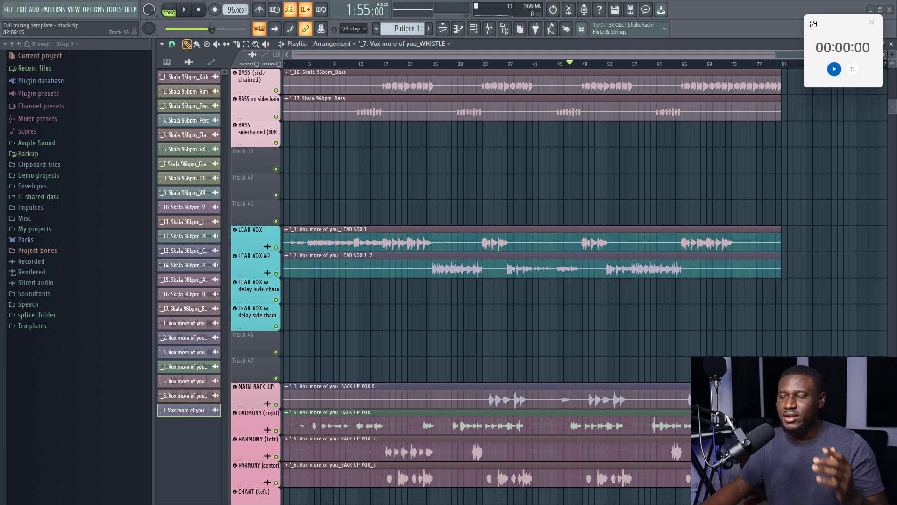
Play the arrangement from the beginning and look over the tracks from drum effects through melodies to vocals
{"action": "left_click", "coordinate": [290, 68]}
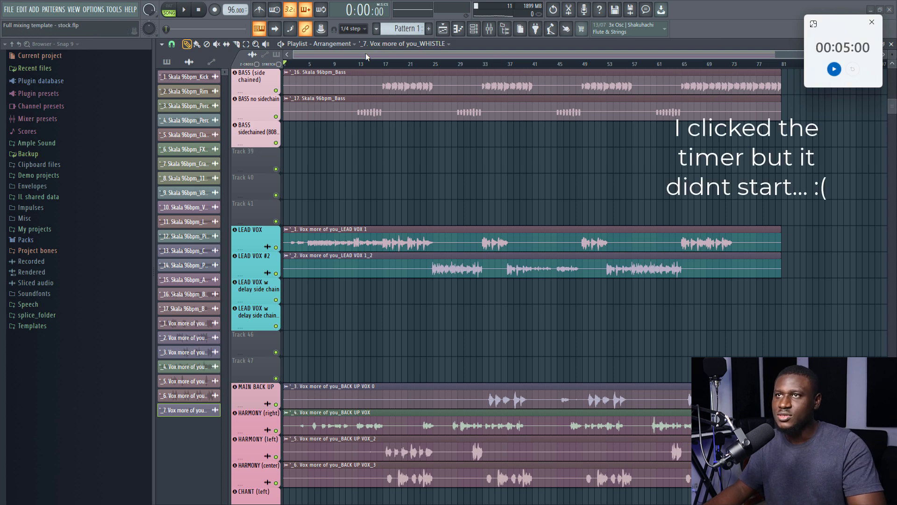
{"action": "key", "text": "space"}
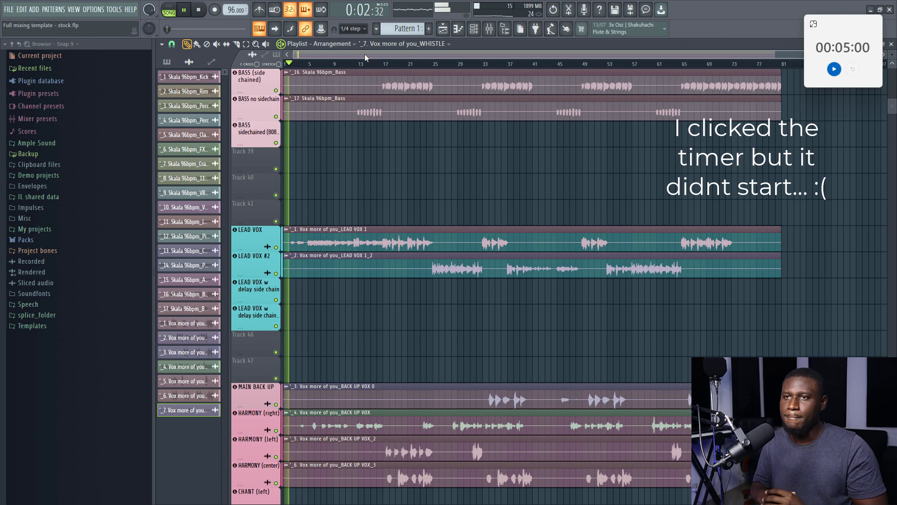
{"action": "scroll", "coordinate": [363, 182], "scroll_direction": "up", "scroll_amount": 10}
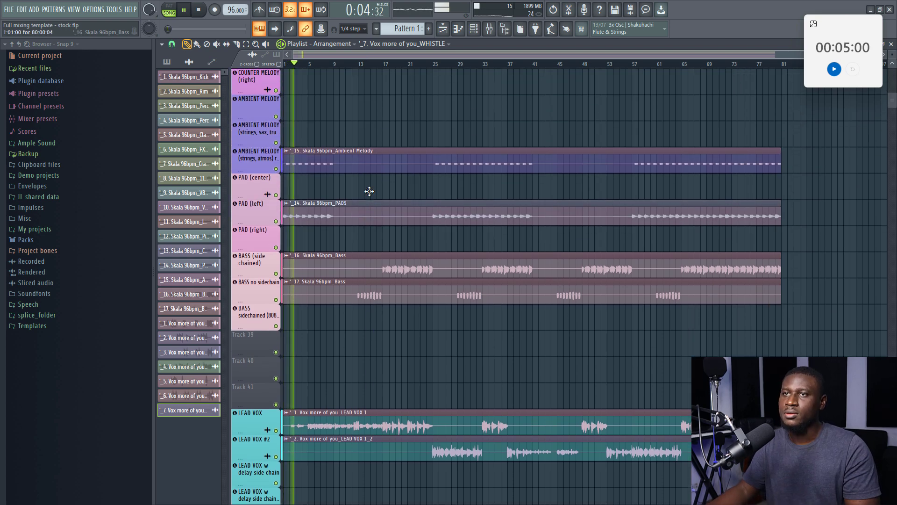
{"action": "scroll", "coordinate": [363, 180], "scroll_direction": "up", "scroll_amount": 12}
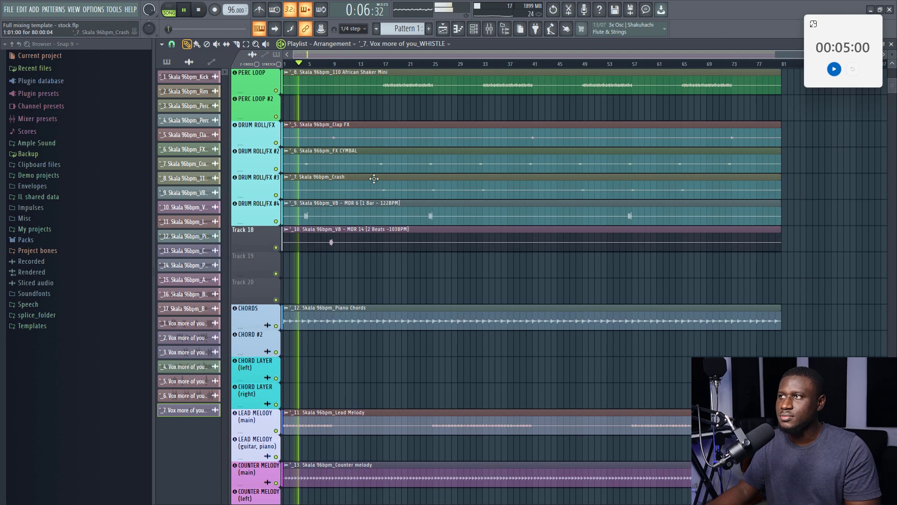
{"action": "scroll", "coordinate": [839, 181], "scroll_direction": "down", "scroll_amount": 3}
{"action": "scroll", "coordinate": [839, 181], "scroll_direction": "down", "scroll_amount": 12}
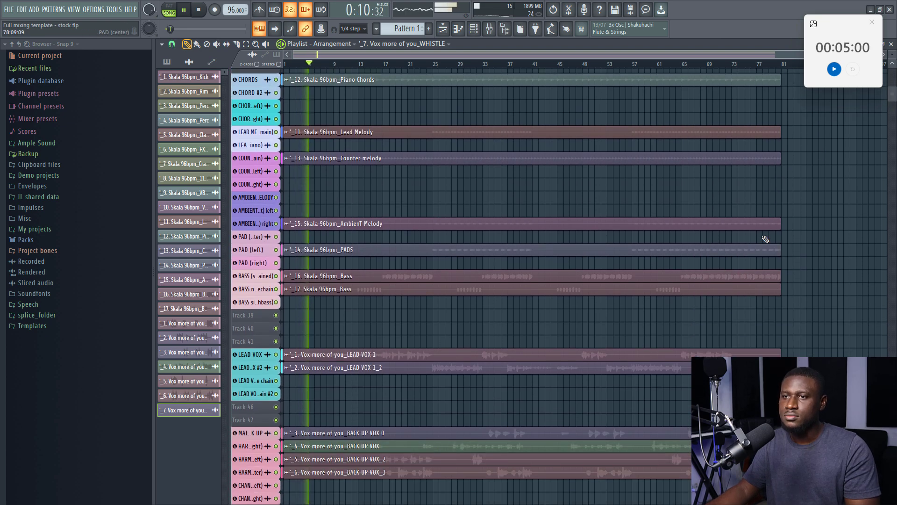
{"action": "scroll", "coordinate": [622, 267], "scroll_direction": "down", "scroll_amount": 8}
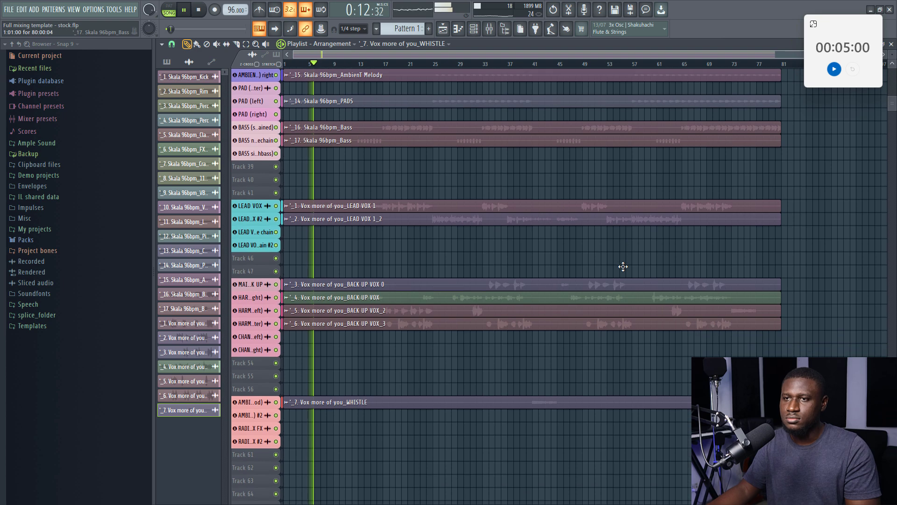
Examine the drum, chord, melody and pad clips with an enlarged timeline while the mix keeps playing
{"action": "scroll", "coordinate": [623, 266], "scroll_direction": "up", "scroll_amount": 20}
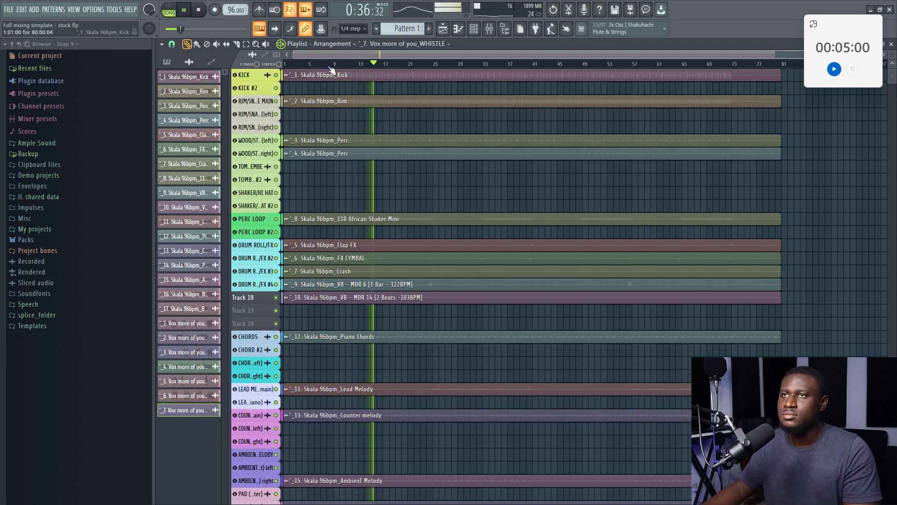
{"action": "scroll", "coordinate": [328, 70], "scroll_direction": "up", "scroll_amount": 2}
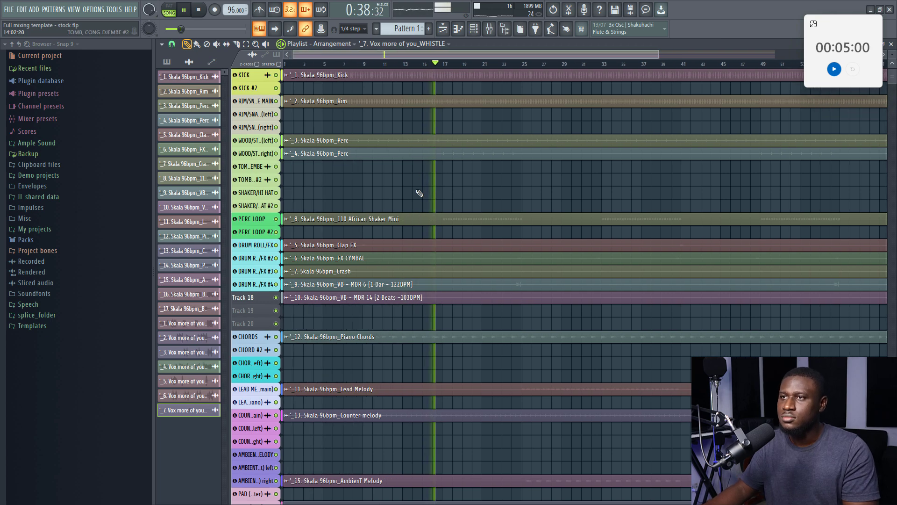
{"action": "scroll", "coordinate": [417, 183], "scroll_direction": "up", "scroll_amount": 2}
{"action": "scroll", "coordinate": [634, 239], "scroll_direction": "down", "scroll_amount": 5}
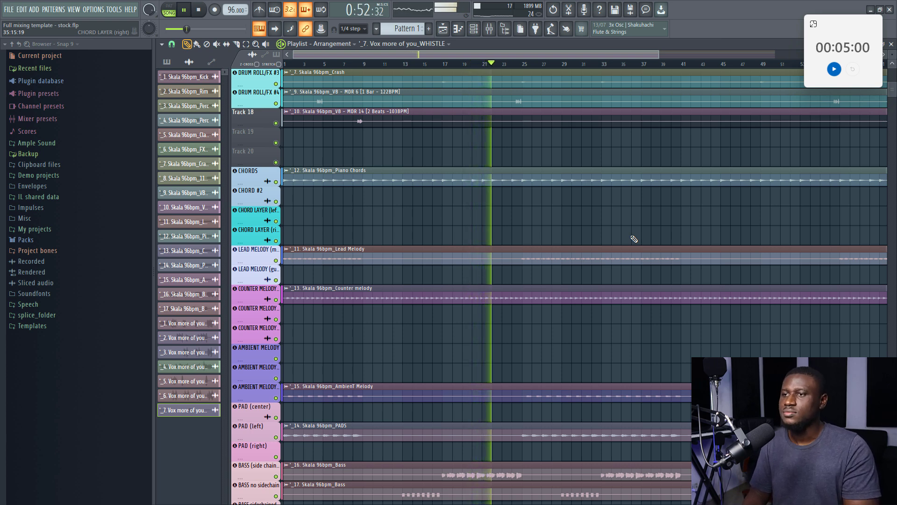
{"action": "scroll", "coordinate": [625, 251], "scroll_direction": "down", "scroll_amount": 5}
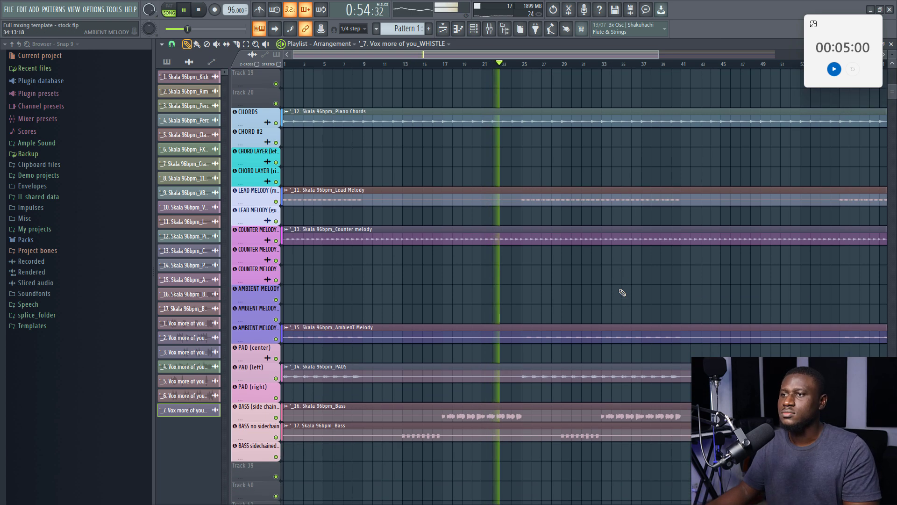
{"action": "scroll", "coordinate": [622, 293], "scroll_direction": "down", "scroll_amount": 3}
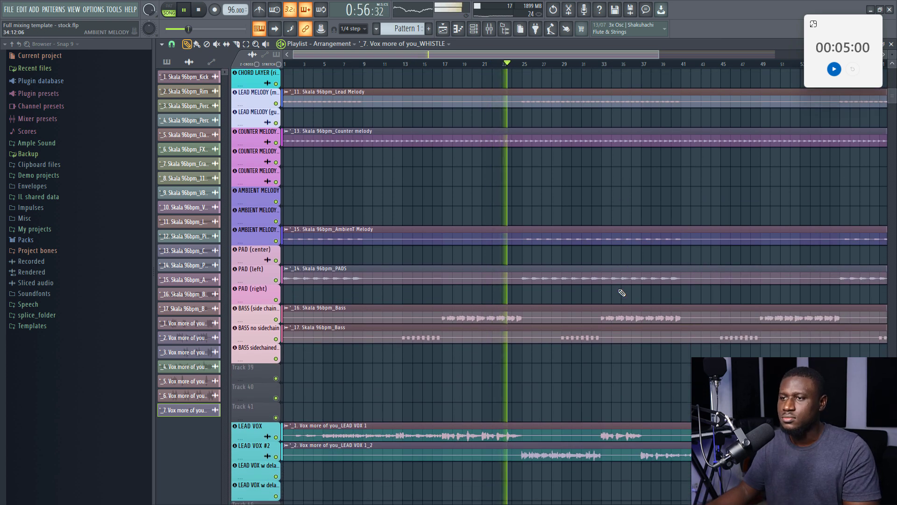
Review the bass, lead vocal and backing vocal clips across the whole arrangement during playback, and stop the song
{"action": "scroll", "coordinate": [622, 292], "scroll_direction": "down", "scroll_amount": 10}
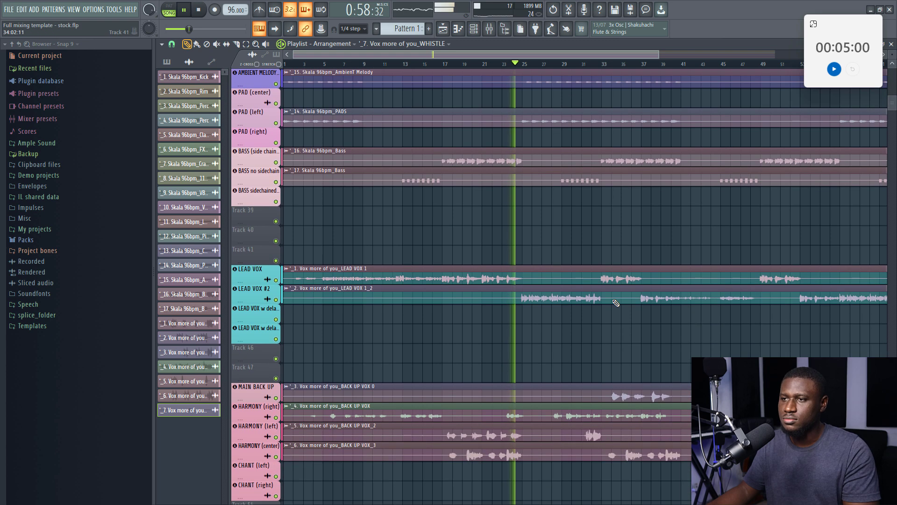
{"action": "scroll", "coordinate": [615, 302], "scroll_direction": "down", "scroll_amount": 2}
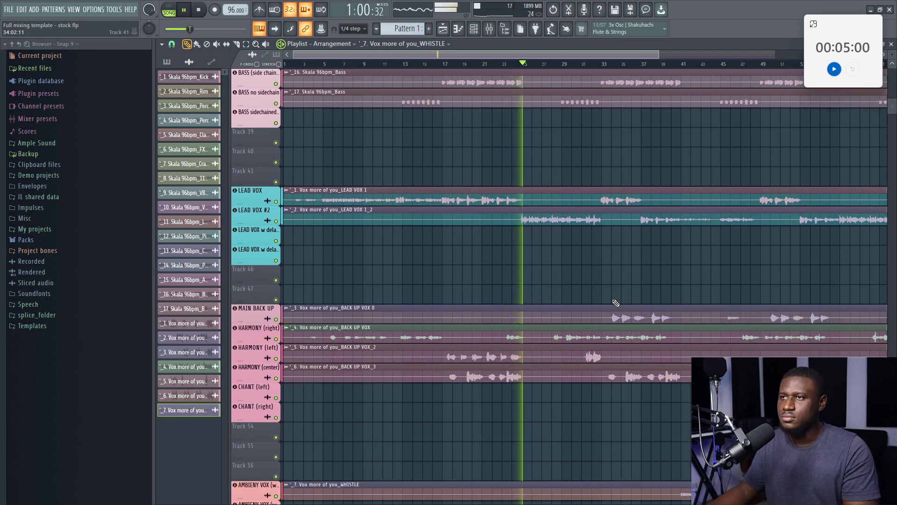
{"action": "scroll", "coordinate": [616, 303], "scroll_direction": "down", "scroll_amount": 2}
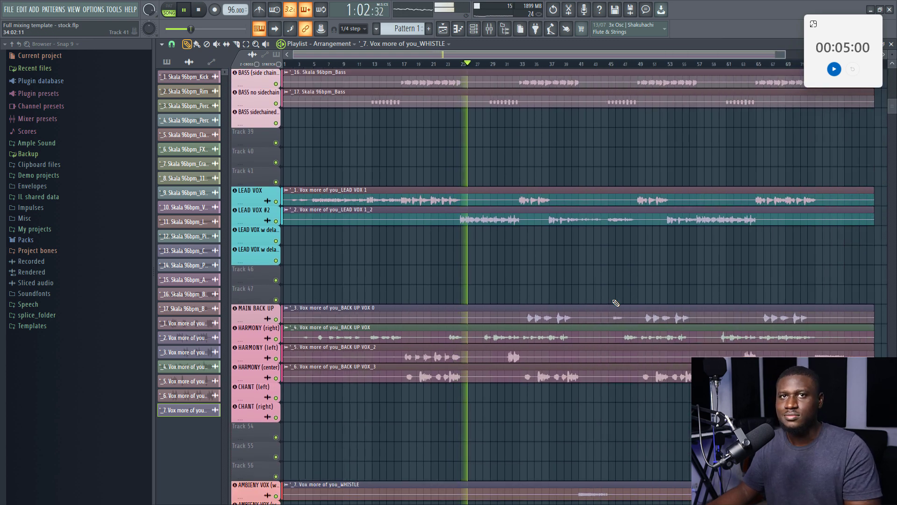
{"action": "scroll", "coordinate": [616, 303], "scroll_direction": "down", "scroll_amount": 1}
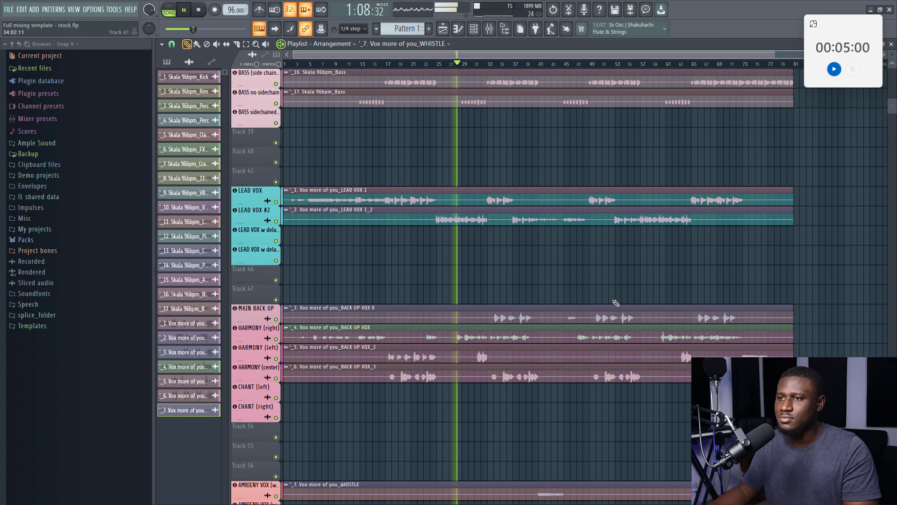
{"action": "scroll", "coordinate": [613, 308], "scroll_direction": "down", "scroll_amount": 3}
{"action": "scroll", "coordinate": [601, 341], "scroll_direction": "up", "scroll_amount": 5}
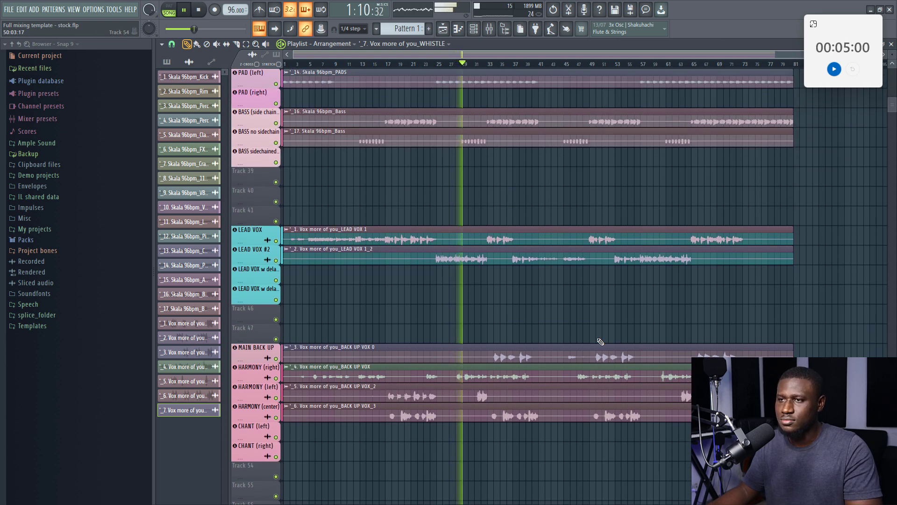
{"action": "scroll", "coordinate": [602, 341], "scroll_direction": "up", "scroll_amount": 3}
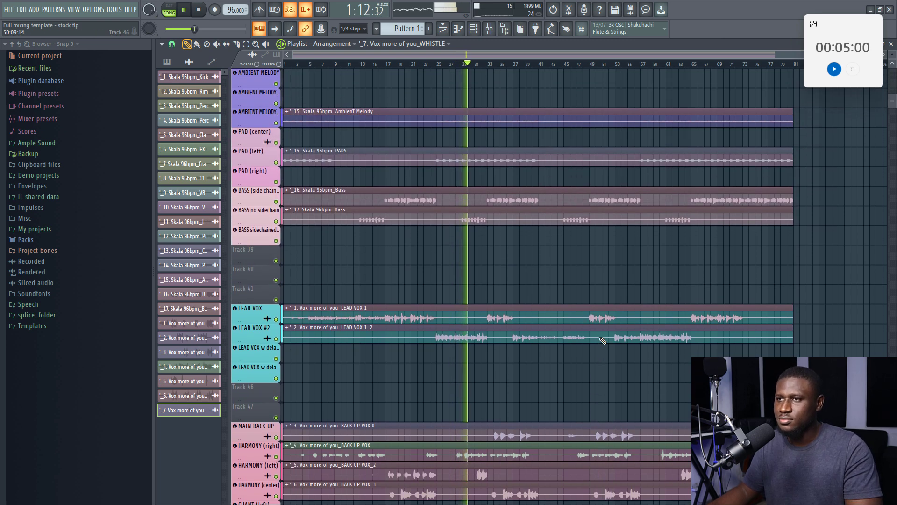
{"action": "key", "text": "space"}
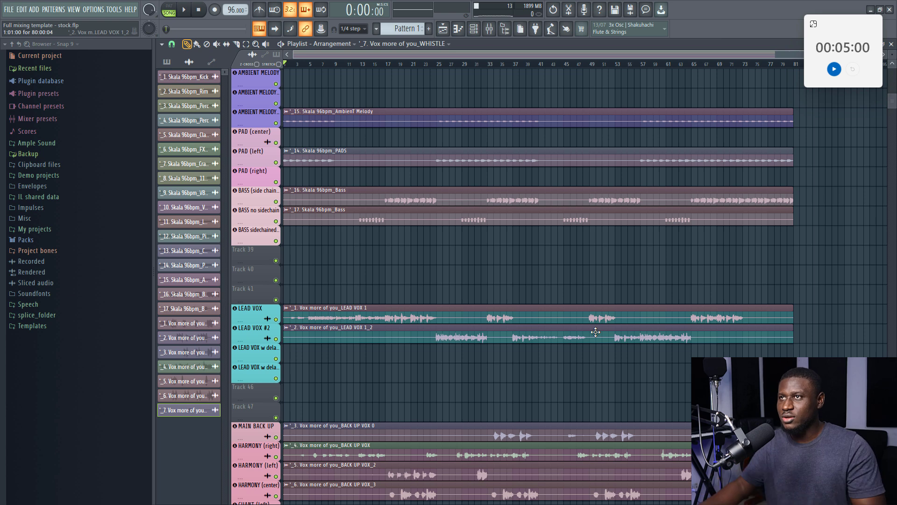
Check the Pitcher settings on the LEAD VOX #2 mixer track and close the plugin
{"action": "left_click", "coordinate": [483, 31]}
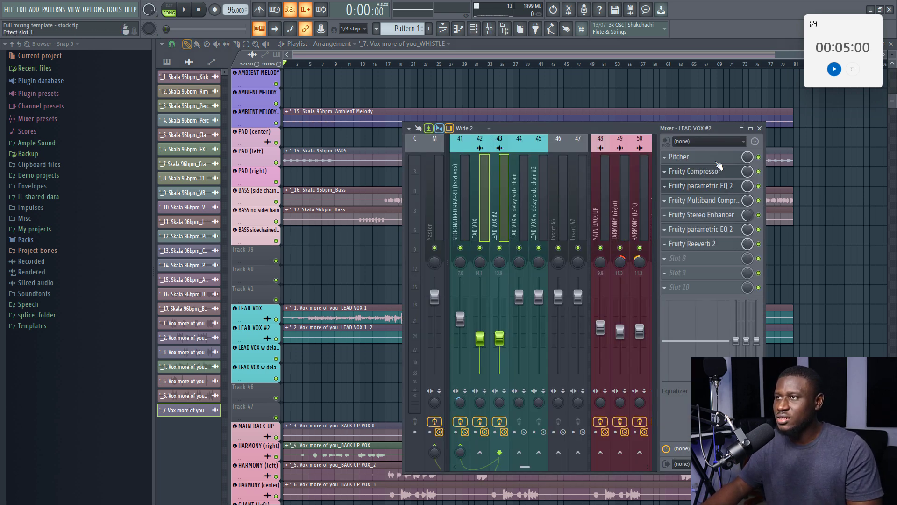
{"action": "left_click", "coordinate": [716, 158]}
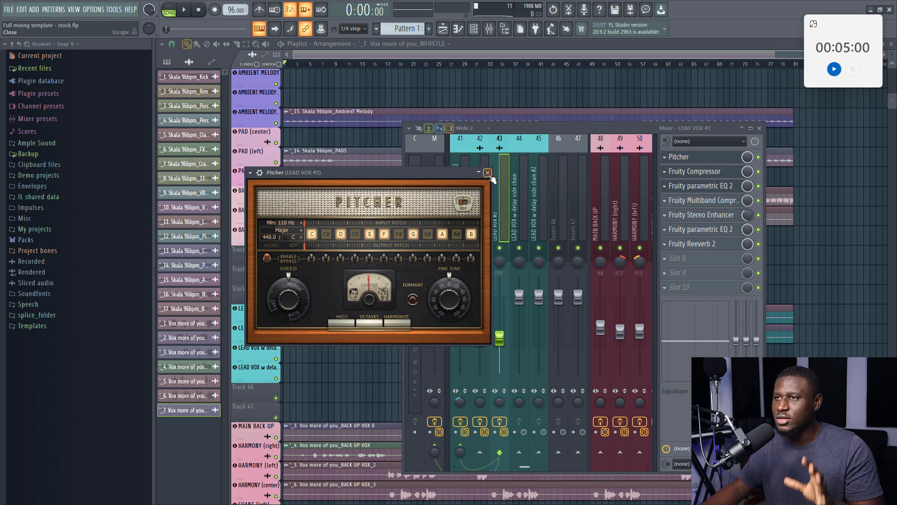
{"action": "left_click", "coordinate": [487, 173]}
Inspect the effect chains of the HARMONY, CHANT and SIDECHAINED DELAY (lead vox) mixer tracks
{"action": "left_click", "coordinate": [560, 187]}
{"action": "left_click", "coordinate": [584, 178]}
{"action": "left_click", "coordinate": [642, 180]}
{"action": "left_click", "coordinate": [623, 181]}
{"action": "scroll", "coordinate": [620, 181], "scroll_direction": "down", "scroll_amount": 3}
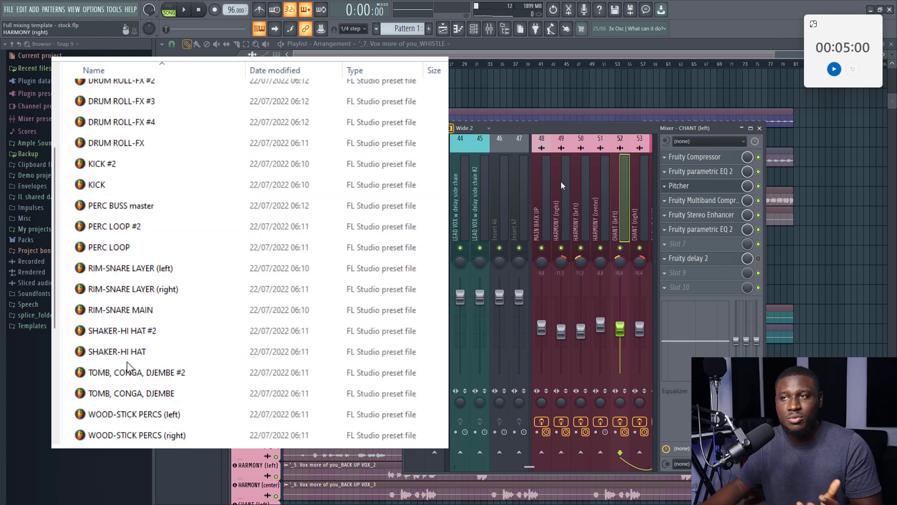
{"action": "scroll", "coordinate": [560, 181], "scroll_direction": "up", "scroll_amount": 3}
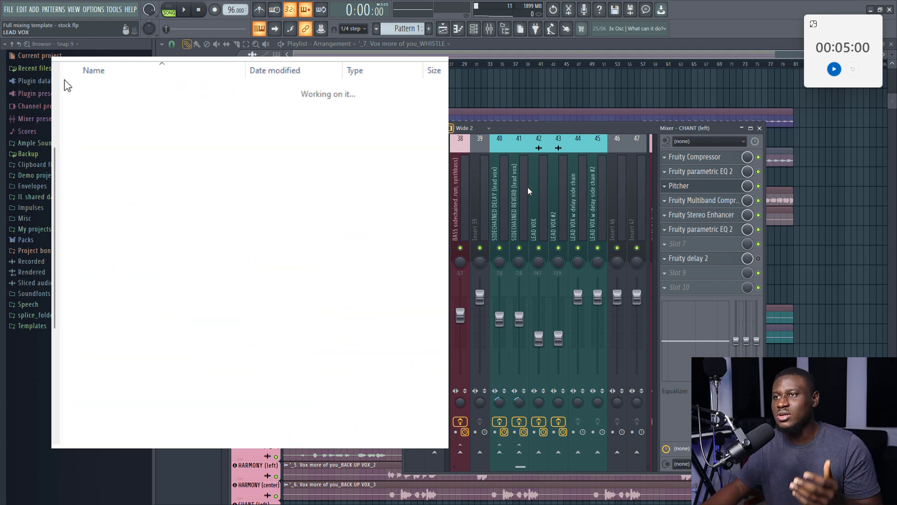
{"action": "left_click", "coordinate": [505, 197]}
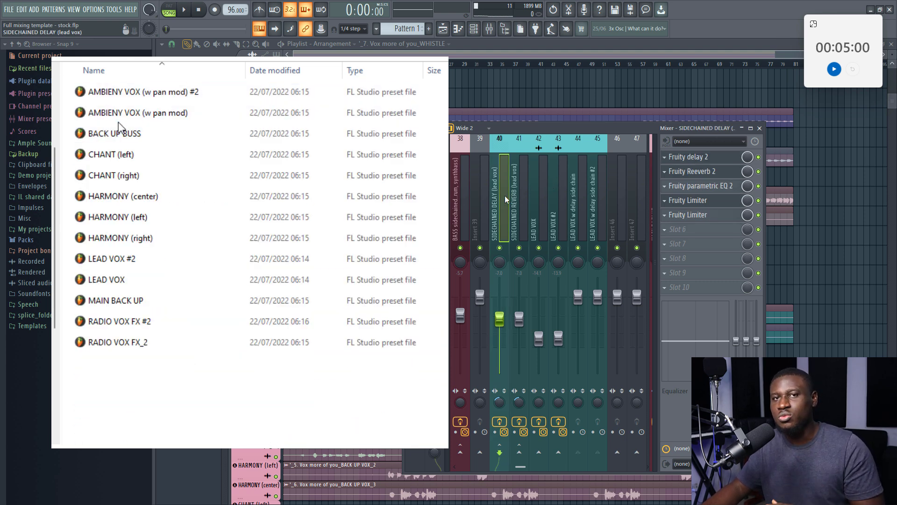